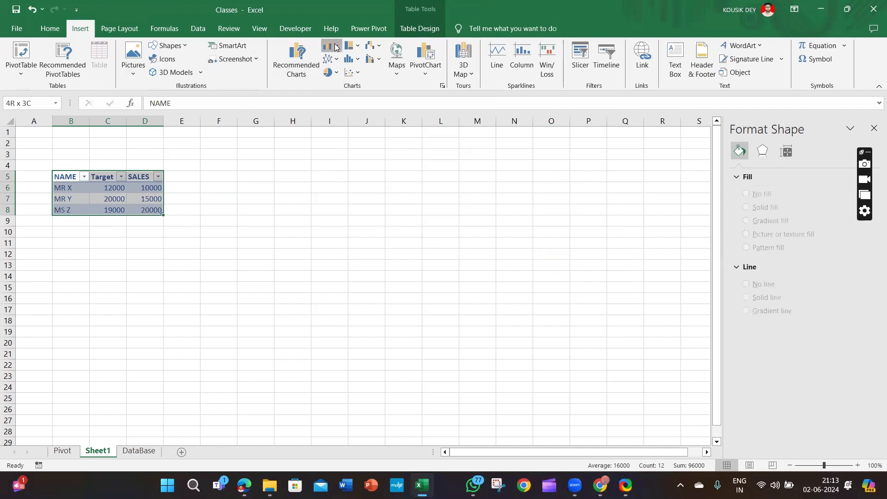
Step: Insert a Clustered Column chart from the whole table in B5:D8, with names as categories and Target and SALES as series
key(shift+Right)
key(shift+Right)
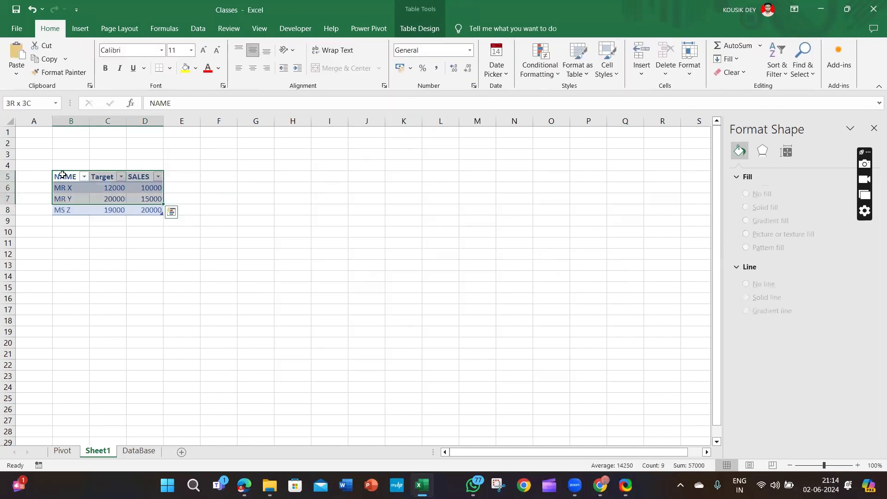
key(shift+Down)
click(89, 34)
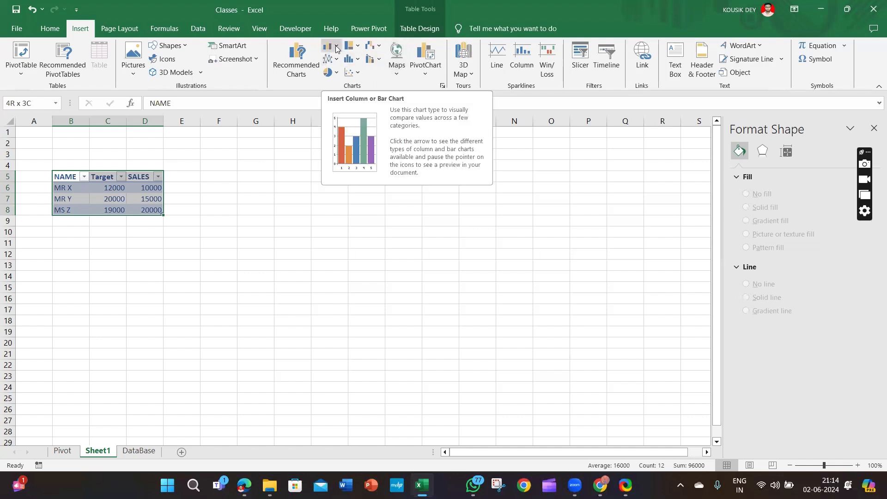
click(443, 86)
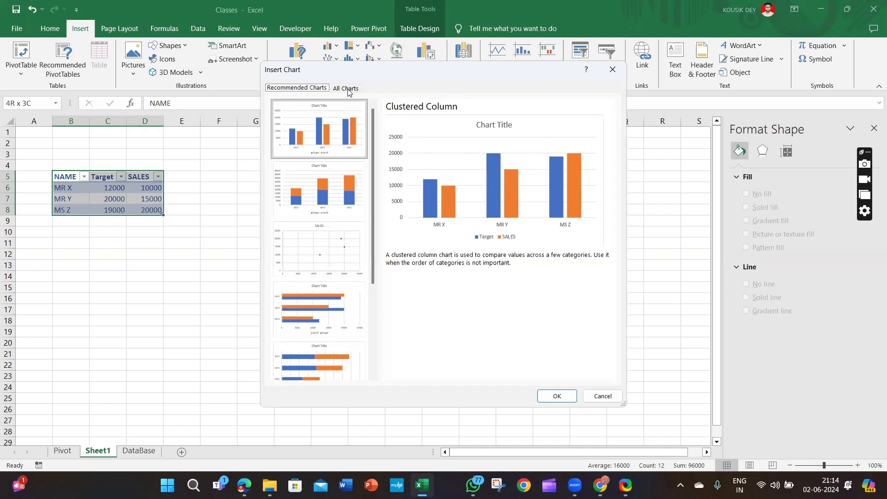
click(352, 87)
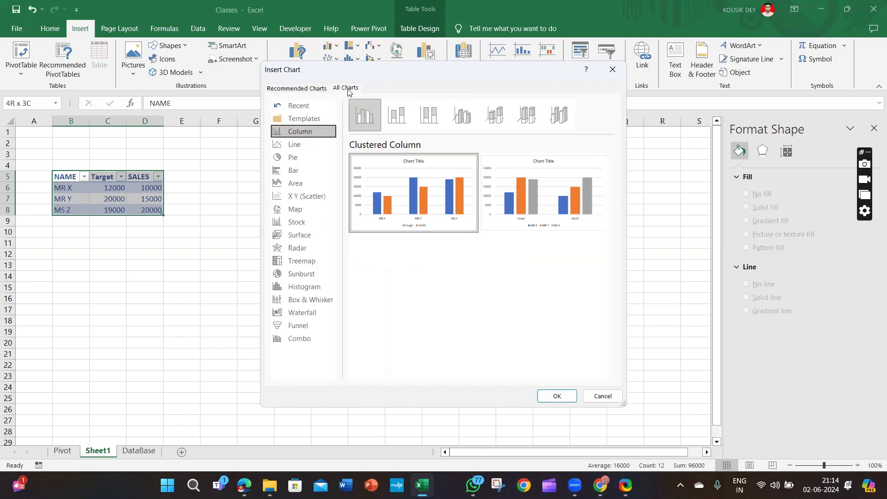
click(292, 157)
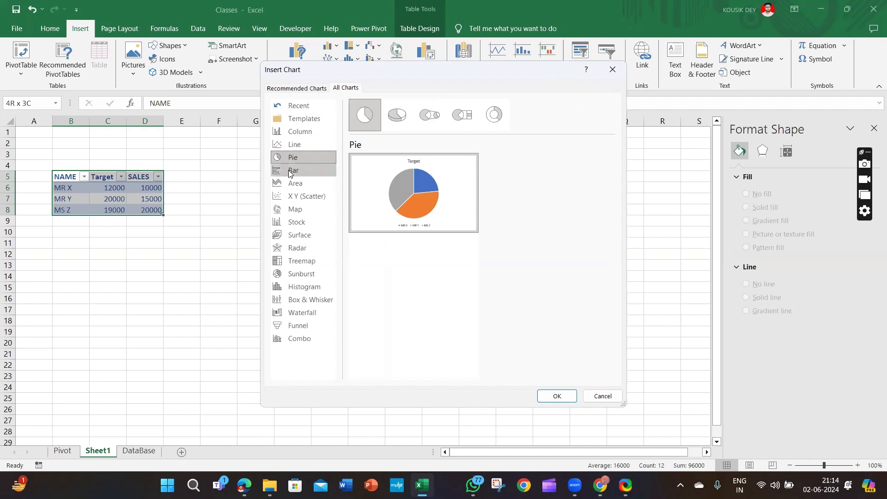
click(290, 171)
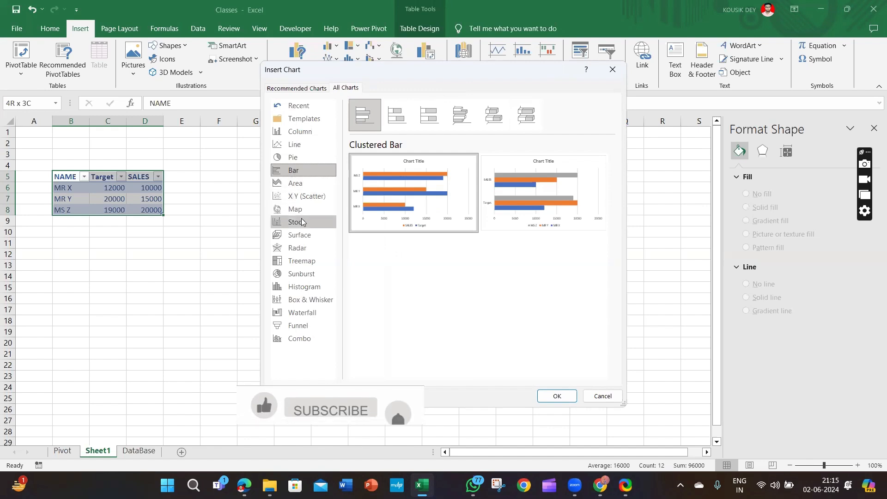
click(296, 133)
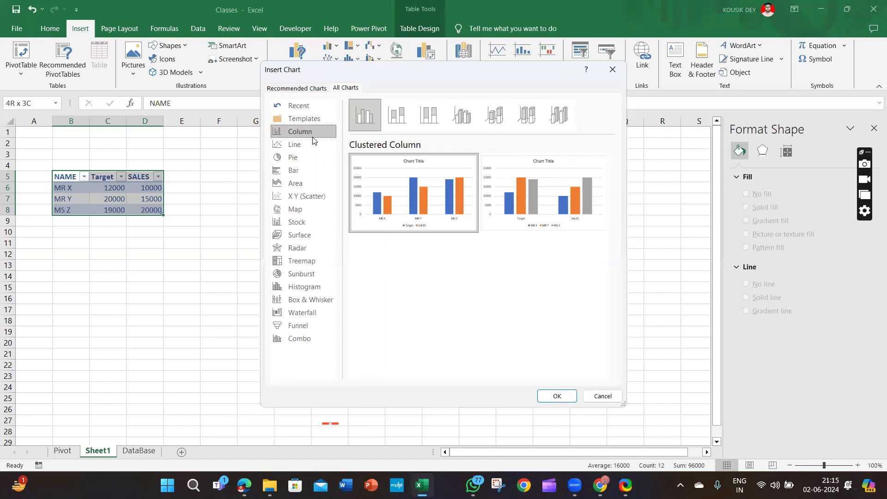
mouse_move(423, 171)
click(557, 397)
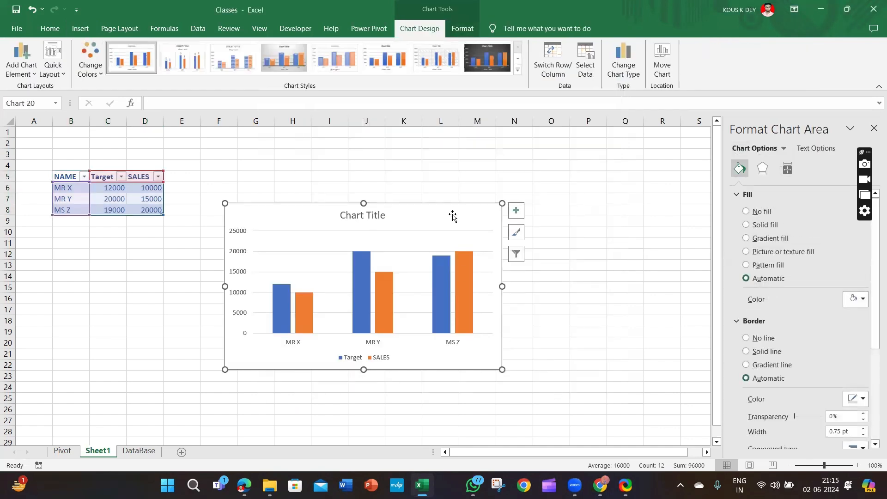
Step: Move the chart to about columns H–O, starting near row 5, and close the formatting pane
drag(452, 213, 513, 178)
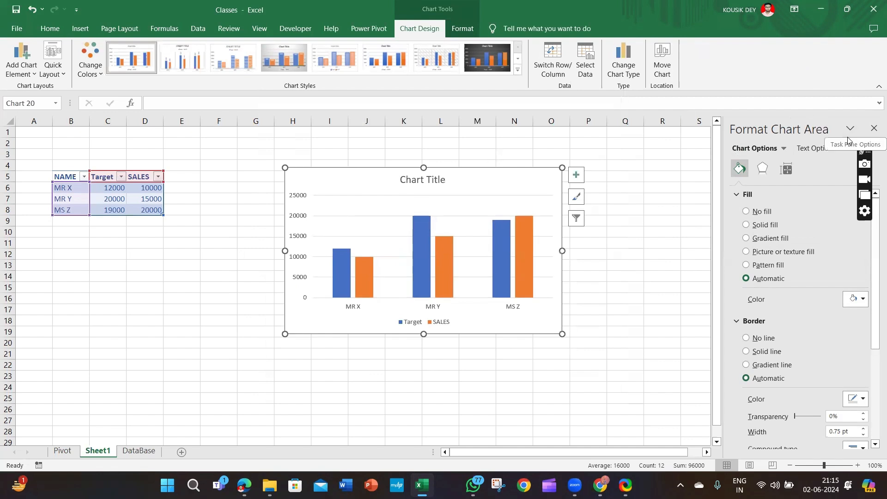
click(874, 128)
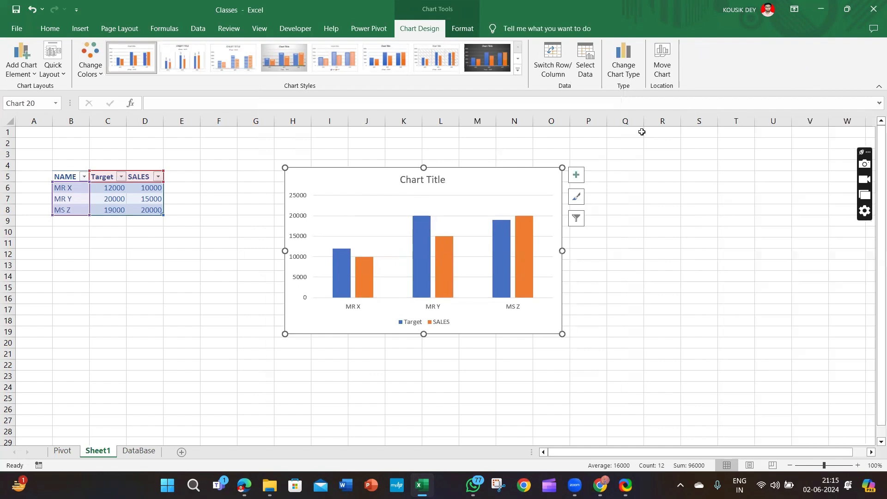
Step: Format the chart area with a solid fill, then close its formatting options
right_click(376, 182)
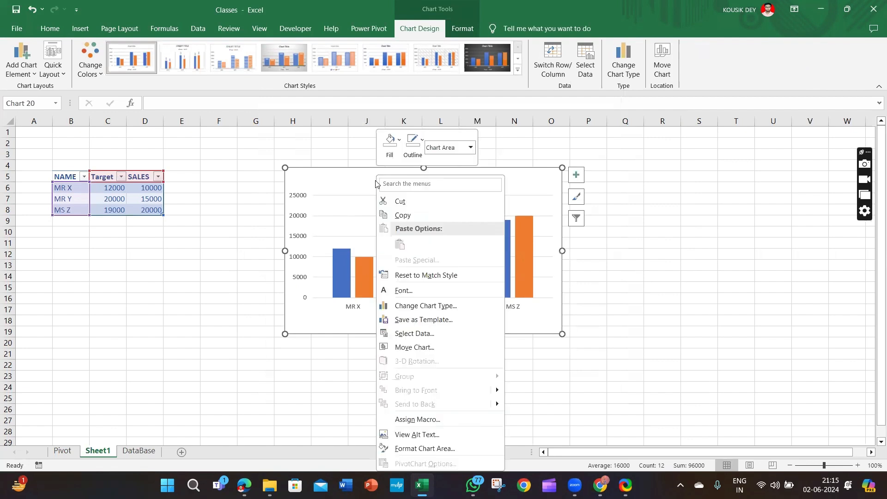
click(421, 449)
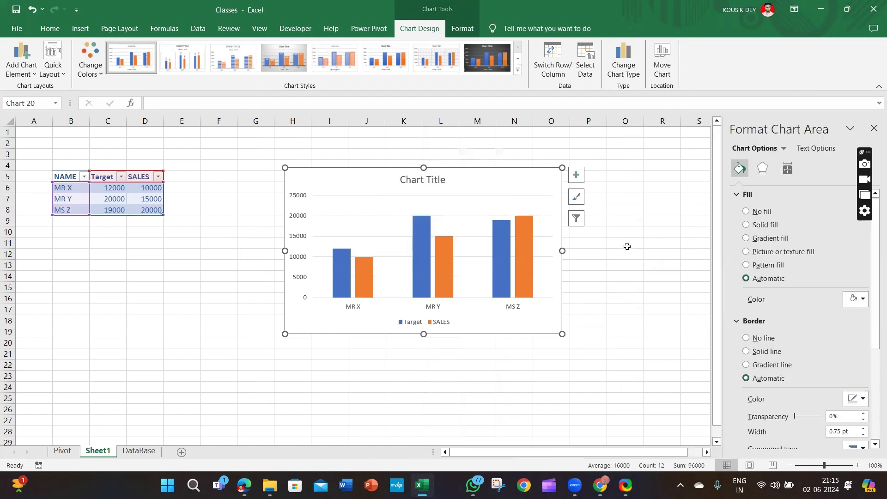
click(756, 225)
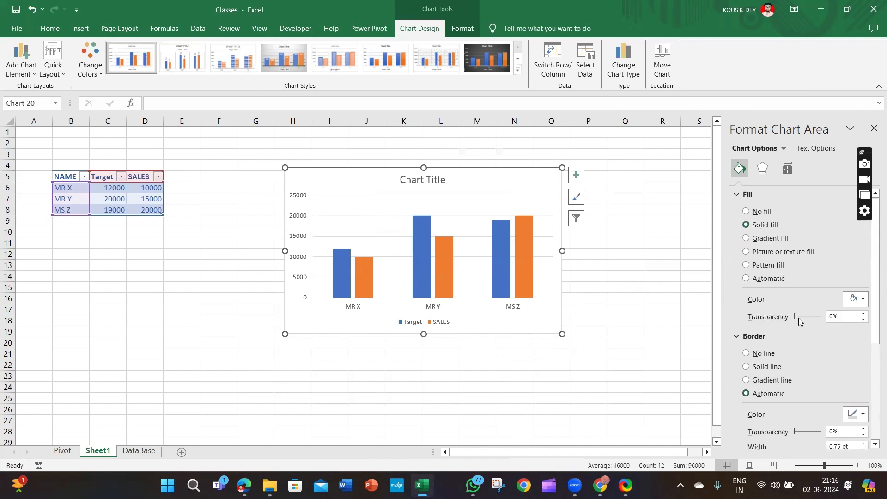
mouse_move(796, 318)
mouse_down()
mouse_move(806, 318)
mouse_move(771, 318)
mouse_move(825, 318)
mouse_move(794, 323)
mouse_up()
click(874, 128)
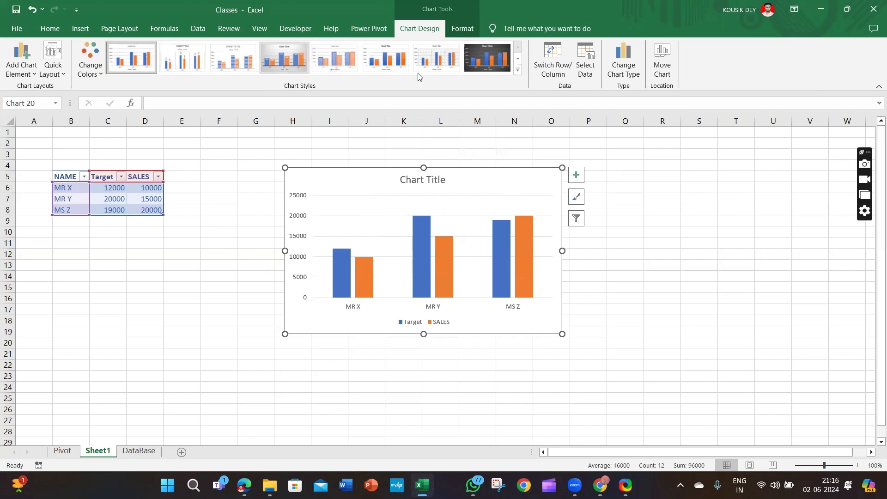
Step: Apply the chart style with a hatched plot area and light gridlines to the column chart
click(432, 60)
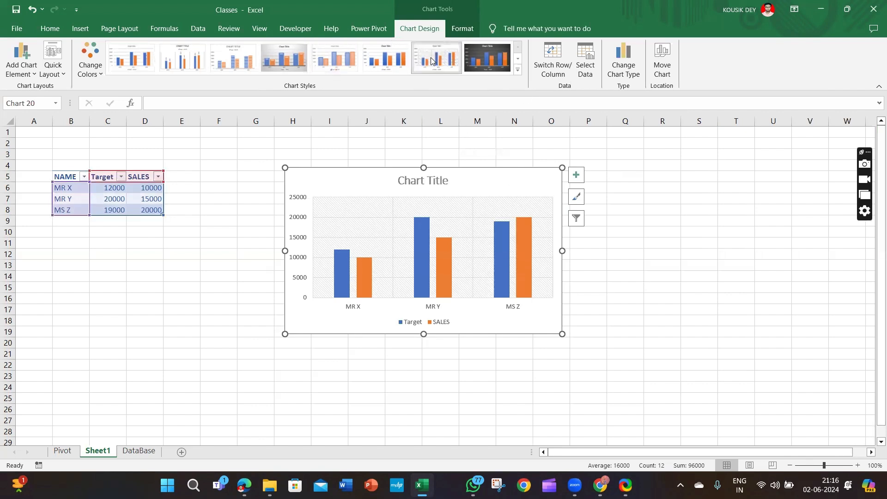
Step: Try the grey gradient chart style with value labels inside the bars, look at its labels, and undo the style change
click(518, 70)
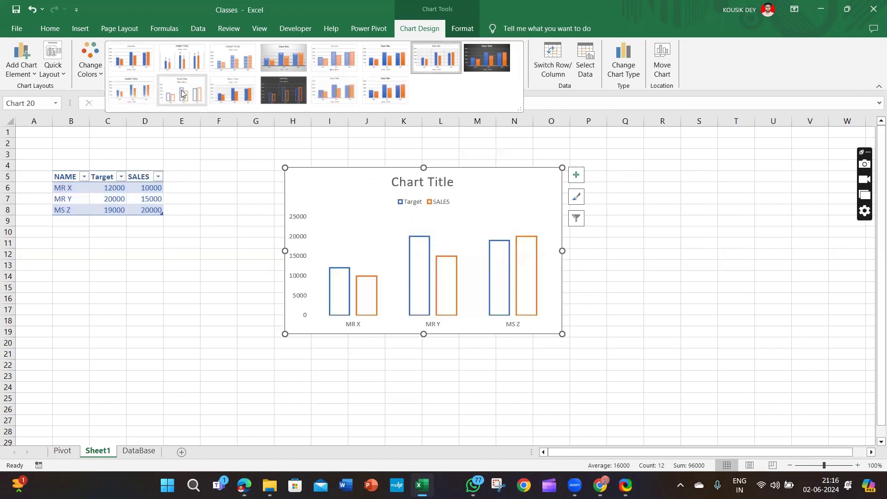
click(271, 69)
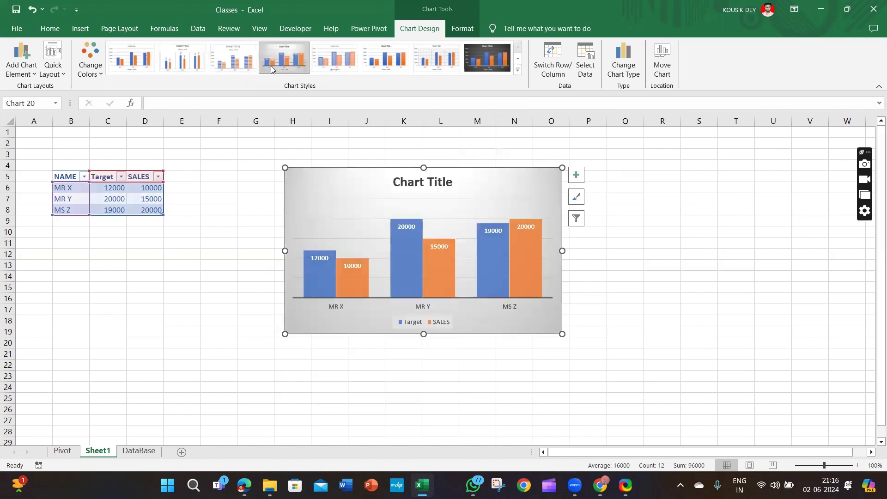
click(407, 226)
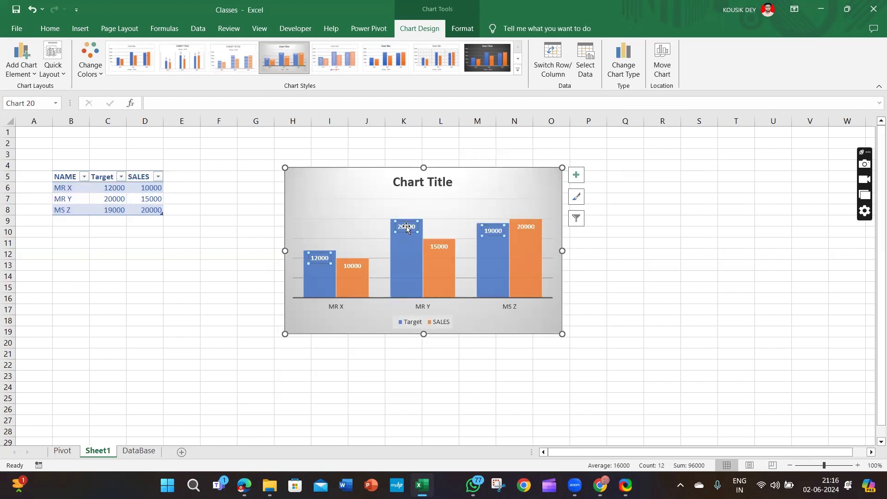
click(311, 253)
key(ctrl+z)
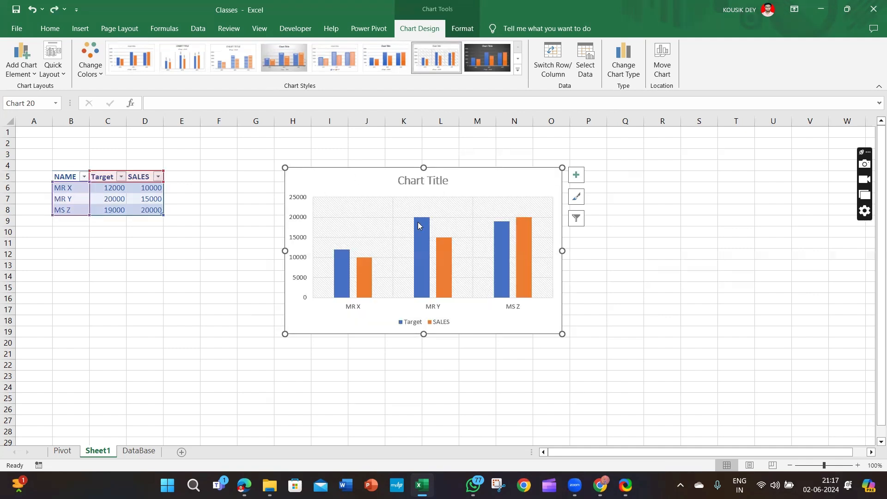
Step: Add data labels to the Target series of the column chart
click(339, 263)
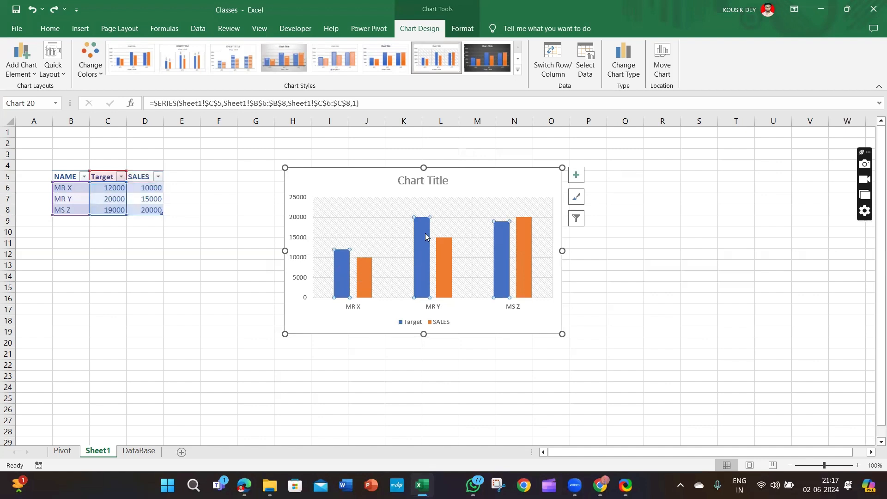
mouse_move(423, 224)
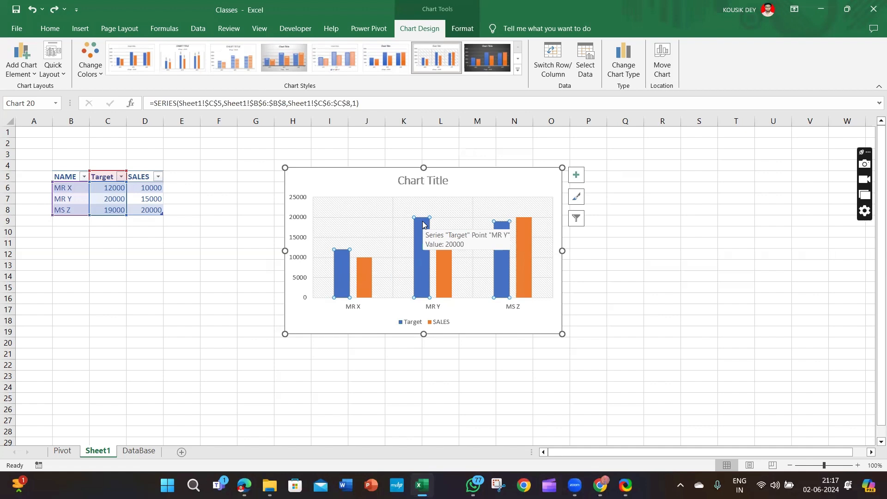
right_click(423, 224)
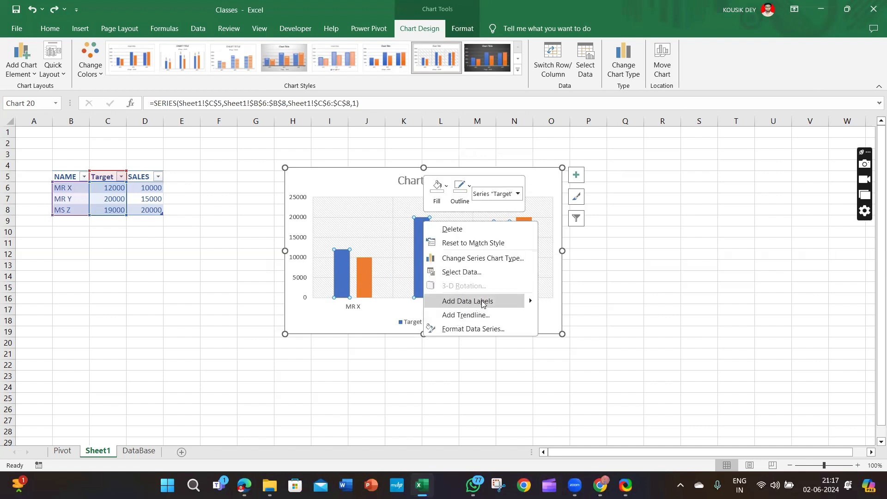
mouse_move(528, 302)
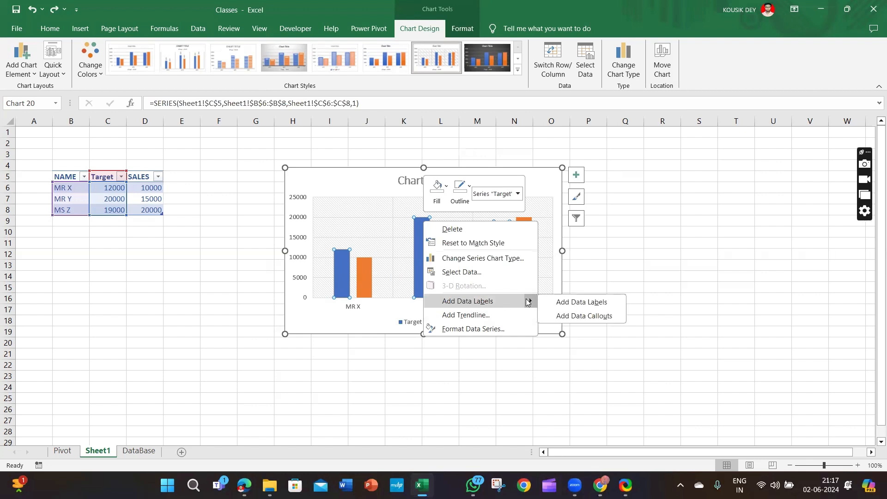
click(561, 303)
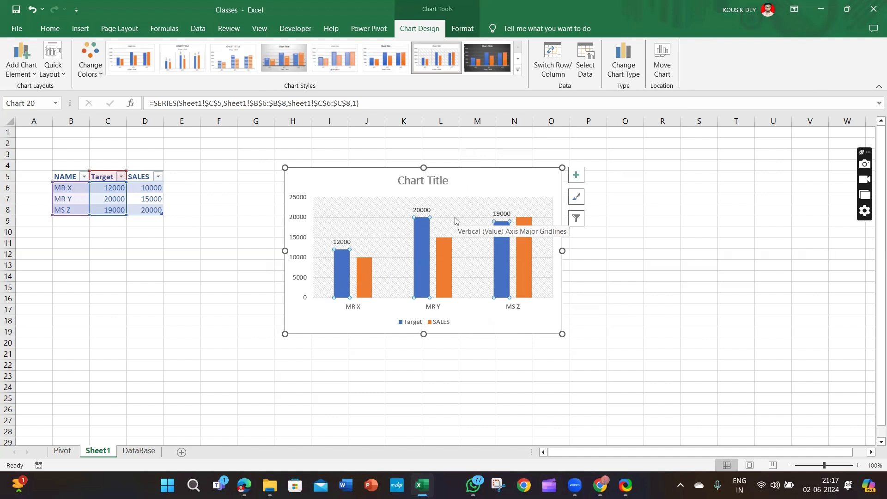
Step: Add data labels to the SALES series of the column chart
click(449, 248)
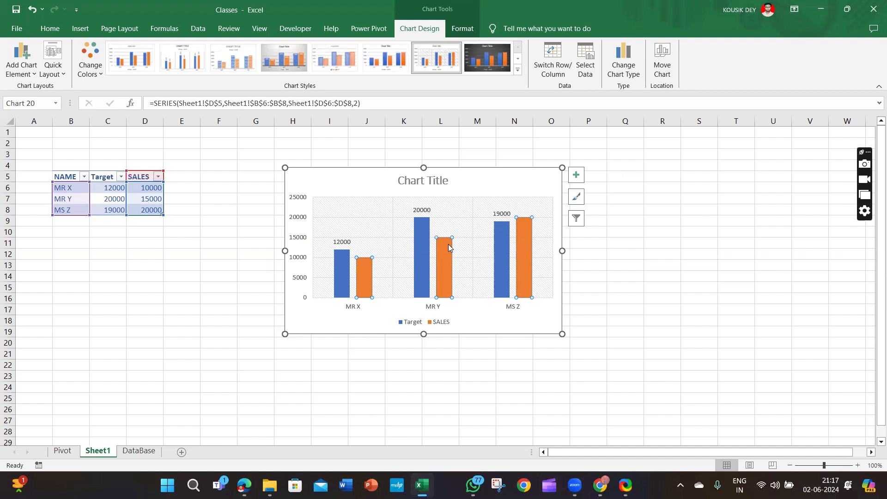
right_click(449, 248)
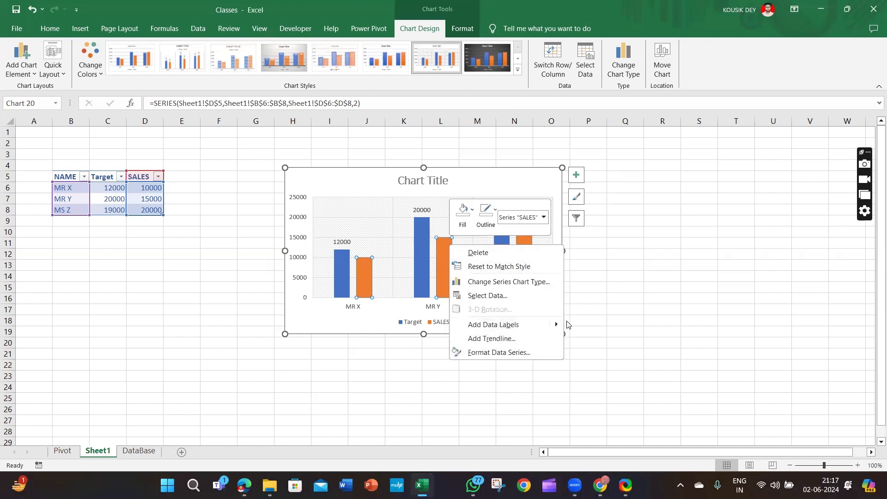
mouse_move(557, 326)
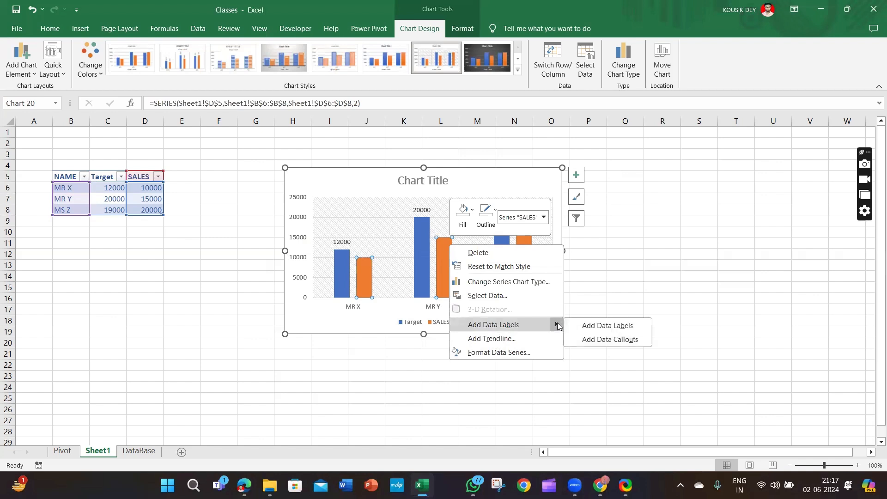
click(585, 326)
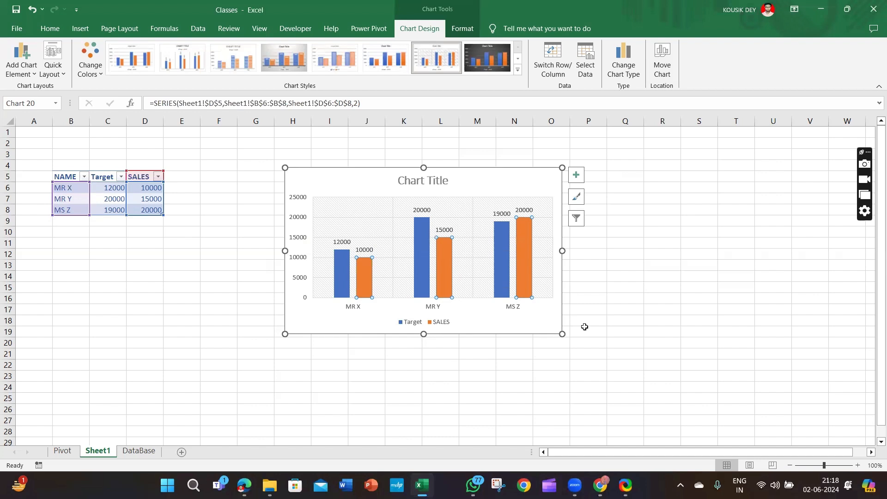
Step: Set the label position of the SALES series' data labels to Center
click(424, 210)
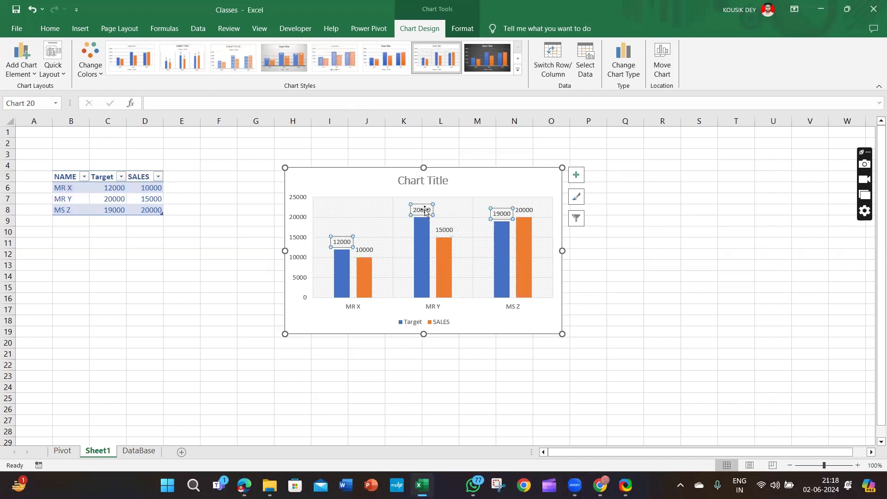
click(450, 230)
click(622, 206)
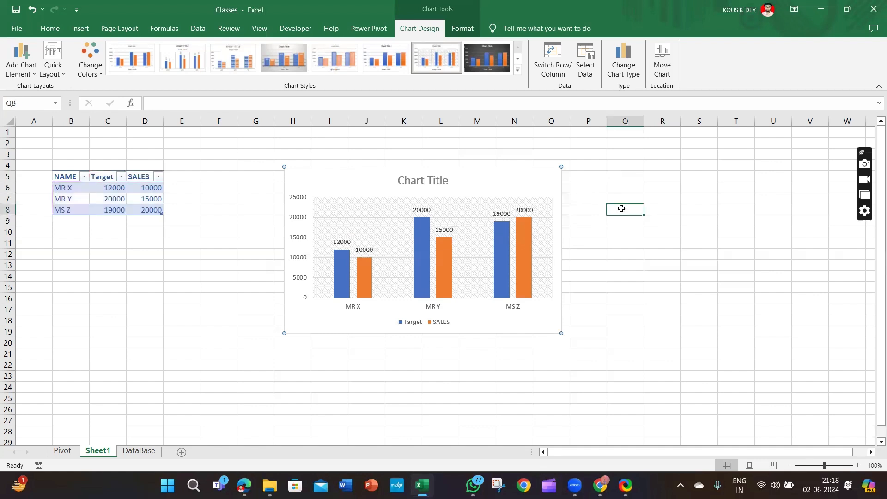
click(523, 209)
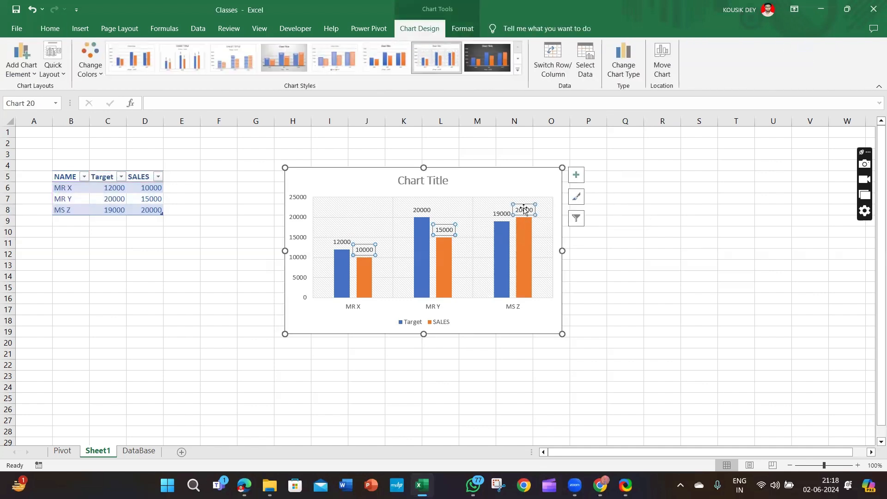
right_click(524, 210)
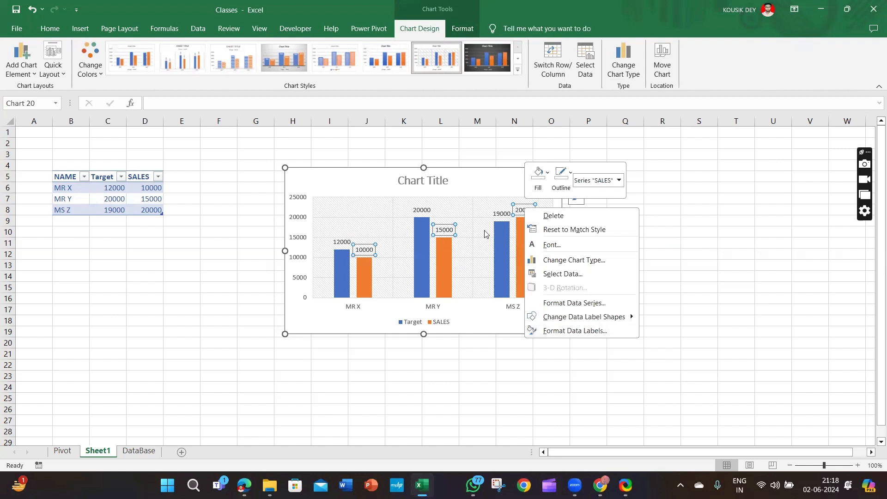
click(450, 230)
right_click(451, 229)
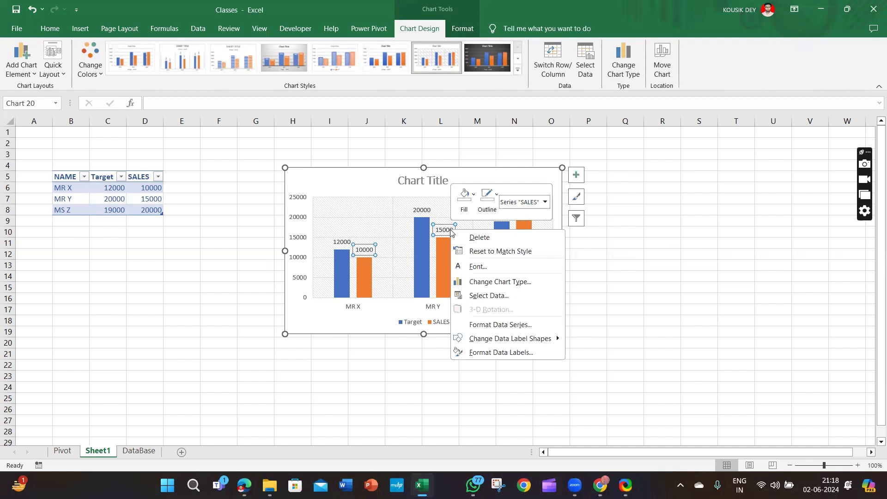
click(488, 353)
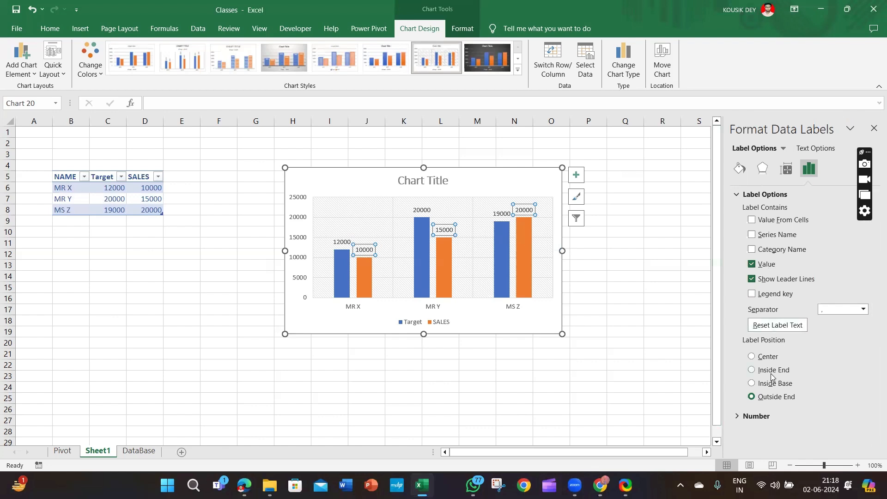
click(770, 360)
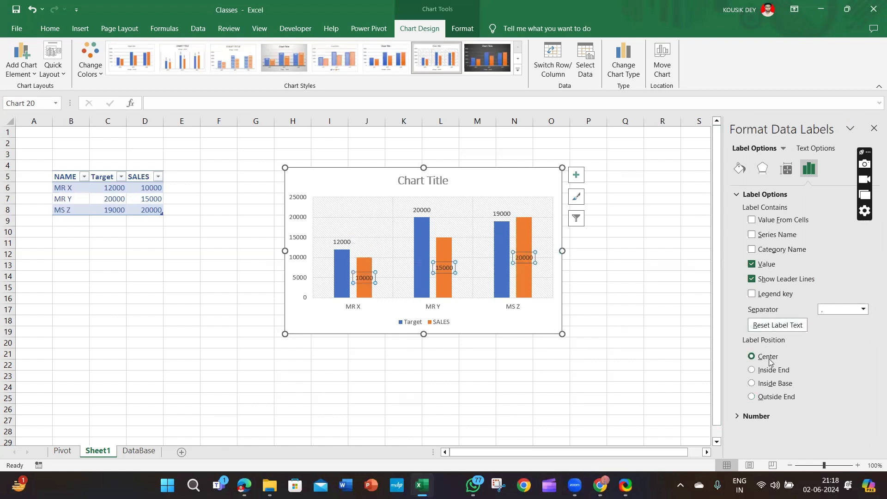
Step: Try Inside End and Inside Base for the SALES series' data labels and set their position to Outside End
click(768, 370)
click(763, 385)
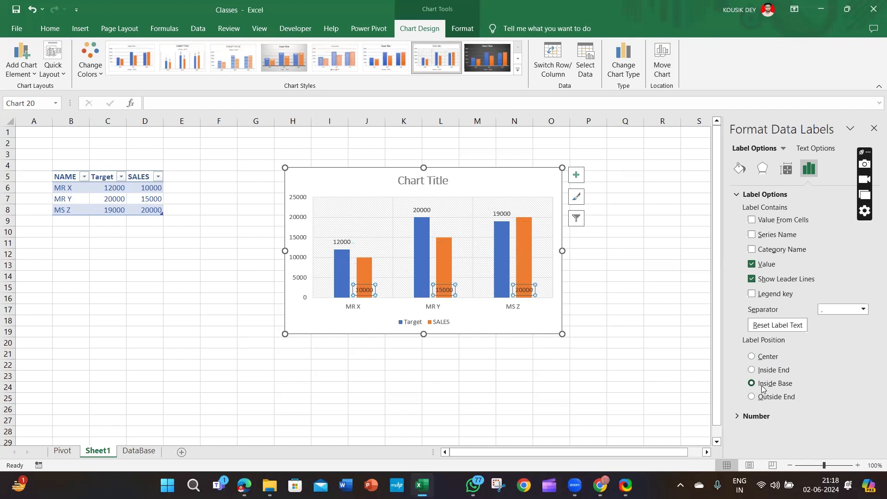
click(761, 398)
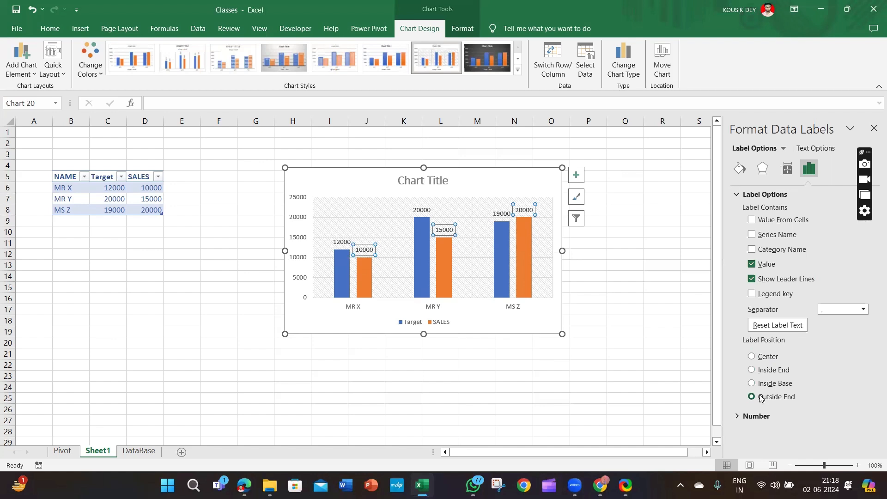
click(531, 207)
click(616, 277)
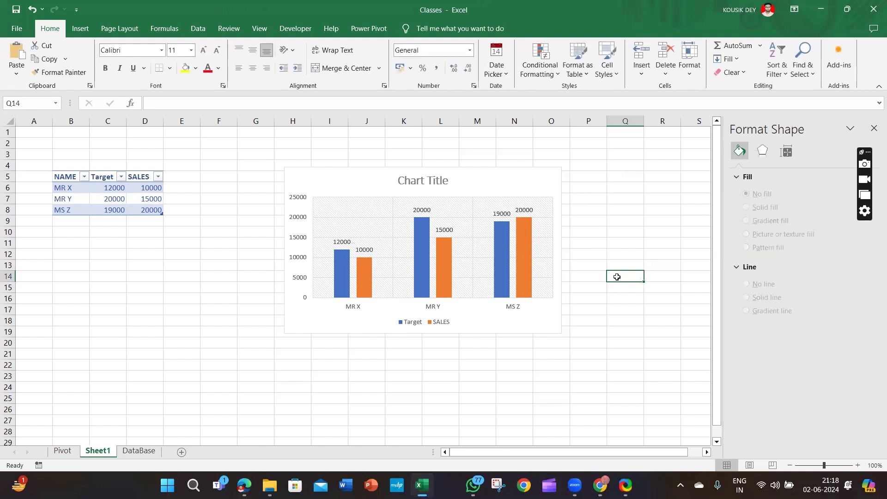
Step: Change the shape of the Target series' data labels to the oval speech bubble callout
click(333, 242)
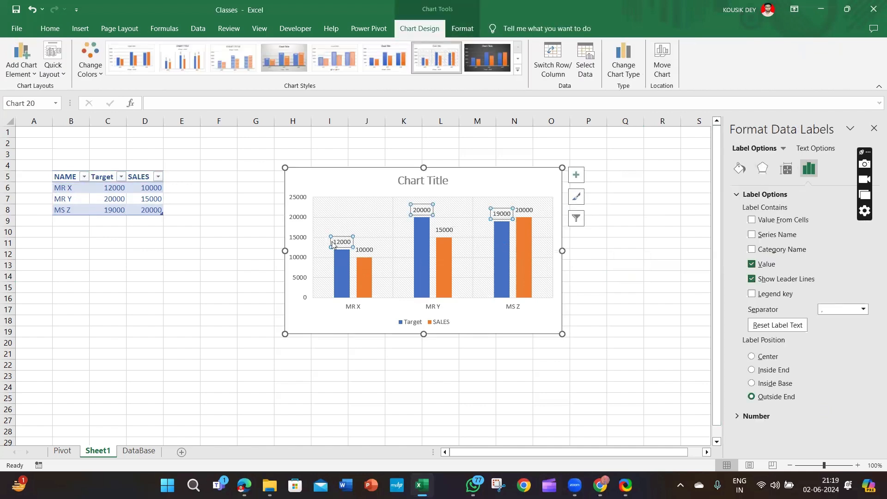
right_click(332, 242)
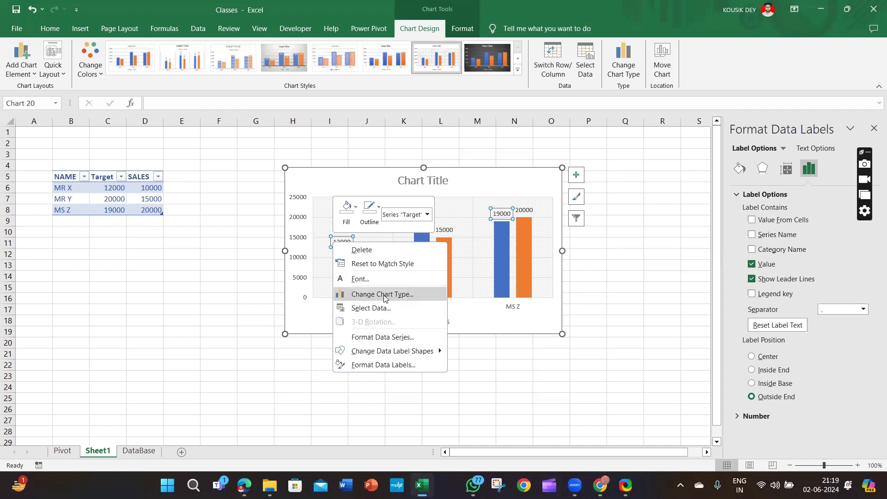
mouse_move(401, 356)
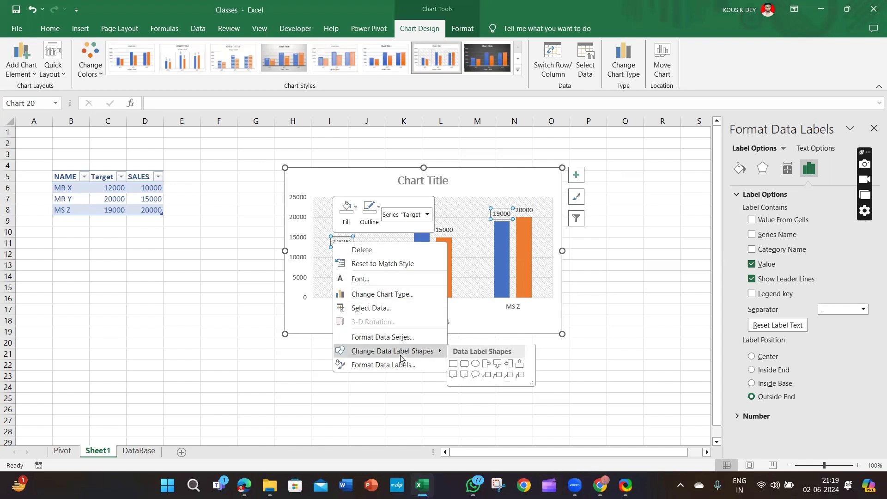
click(476, 375)
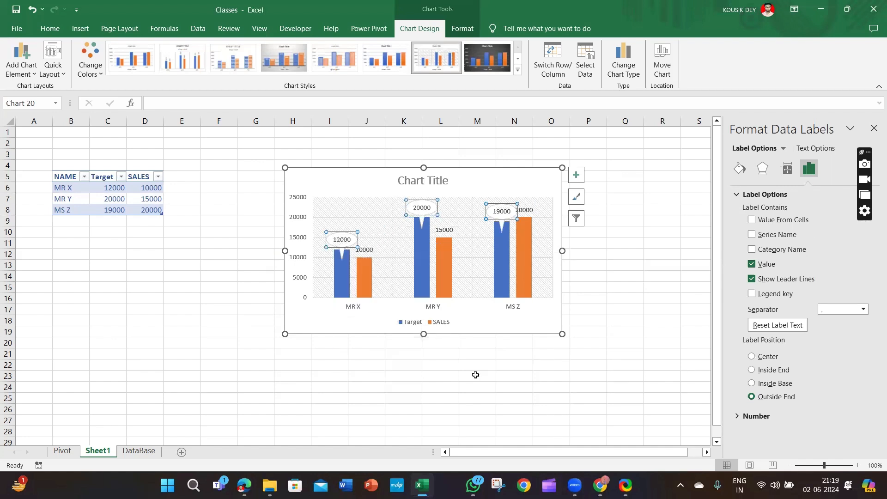
Step: Change the shape of the SALES series' data labels to the oval speech bubble callout
click(440, 232)
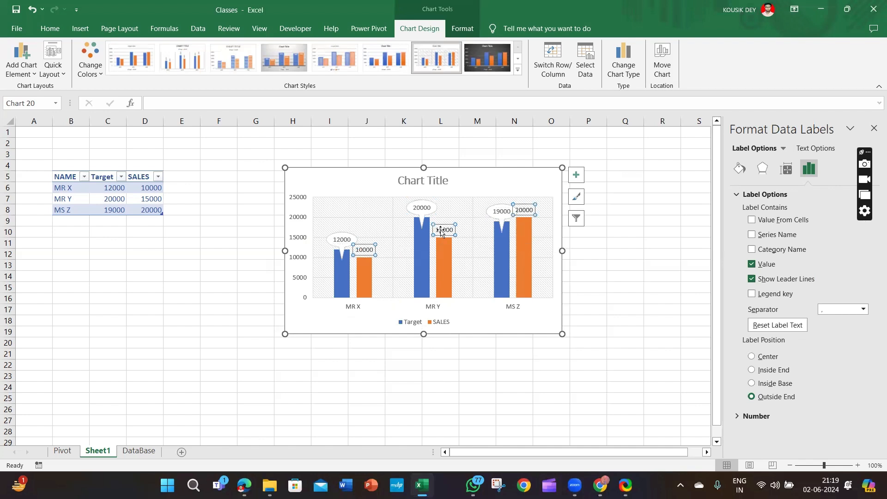
right_click(441, 232)
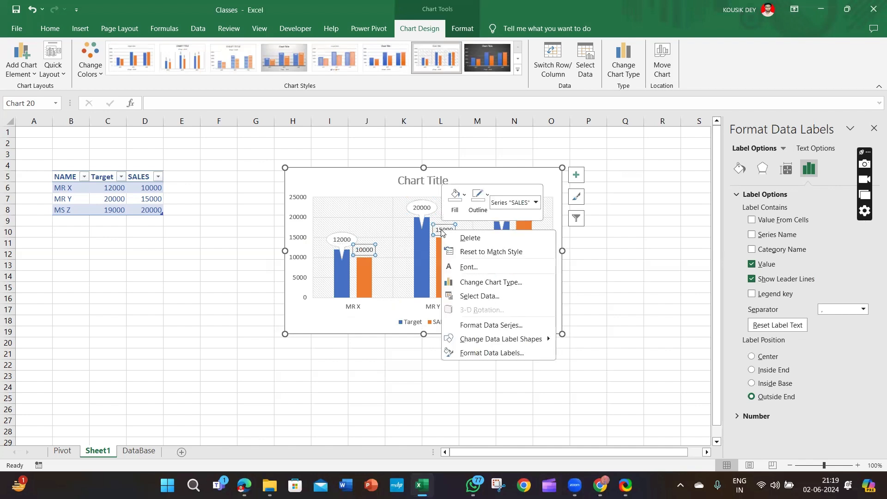
mouse_move(483, 340)
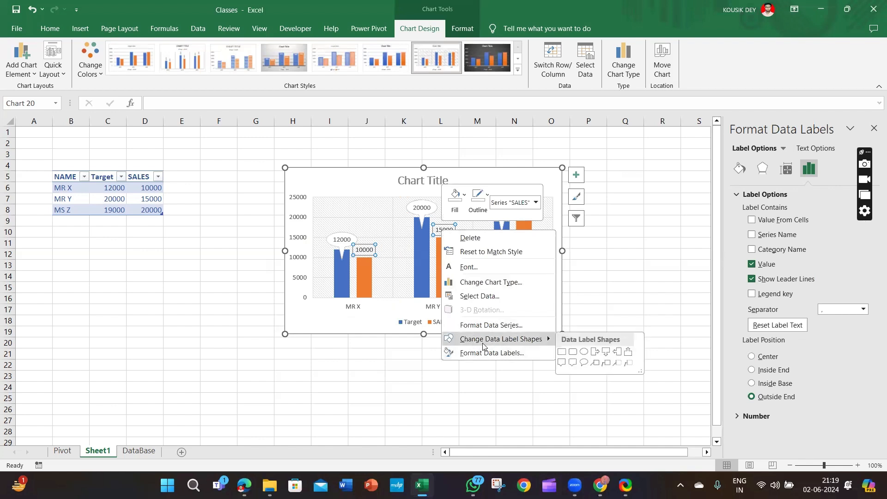
click(583, 360)
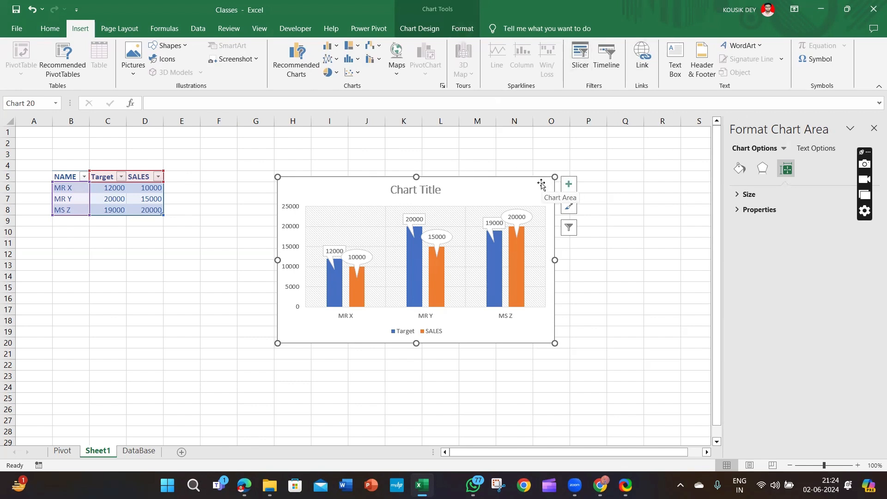
Step: Change the chart type from Clustered Column to Clustered Bar, looking at the stacked bar variant before applying
click(461, 28)
click(430, 30)
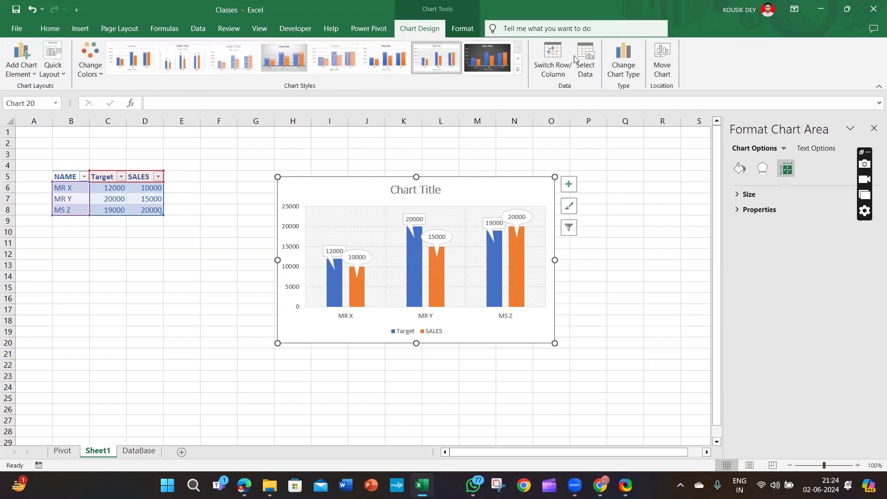
click(631, 77)
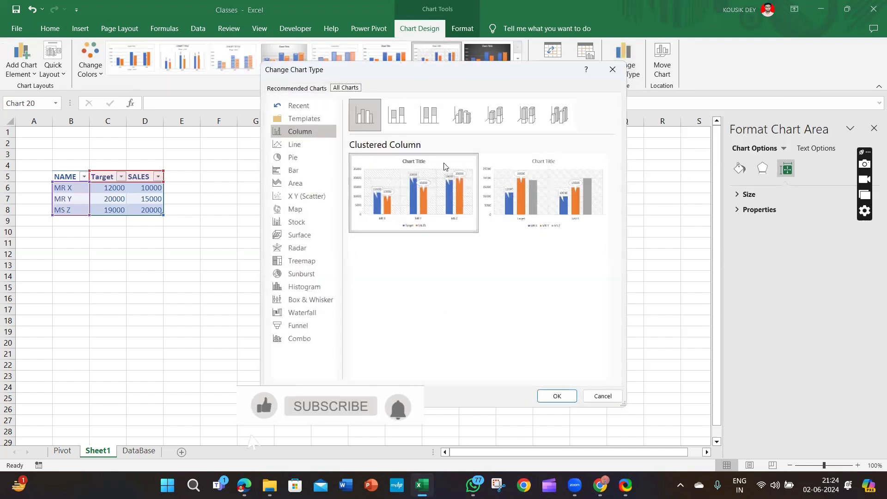
click(295, 170)
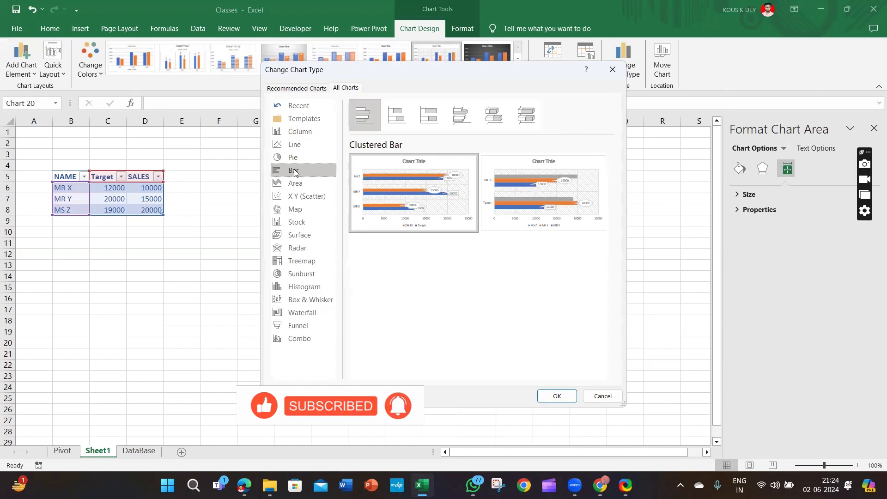
click(390, 119)
click(366, 121)
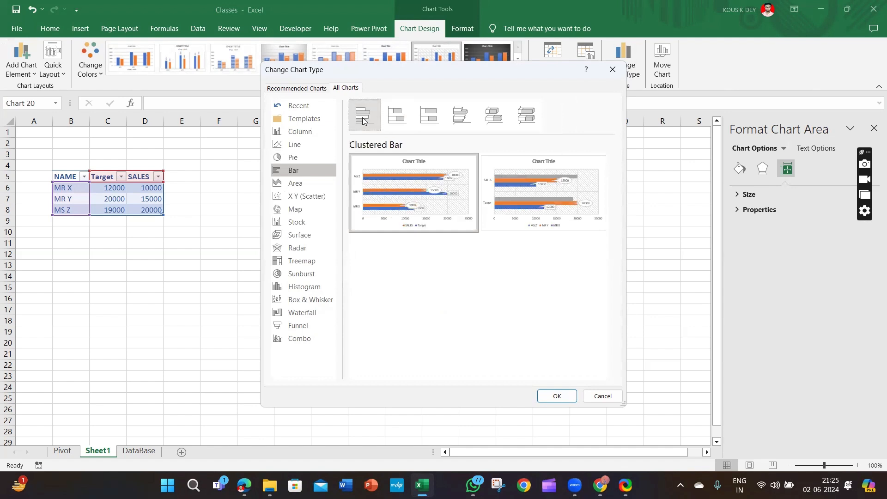
click(557, 396)
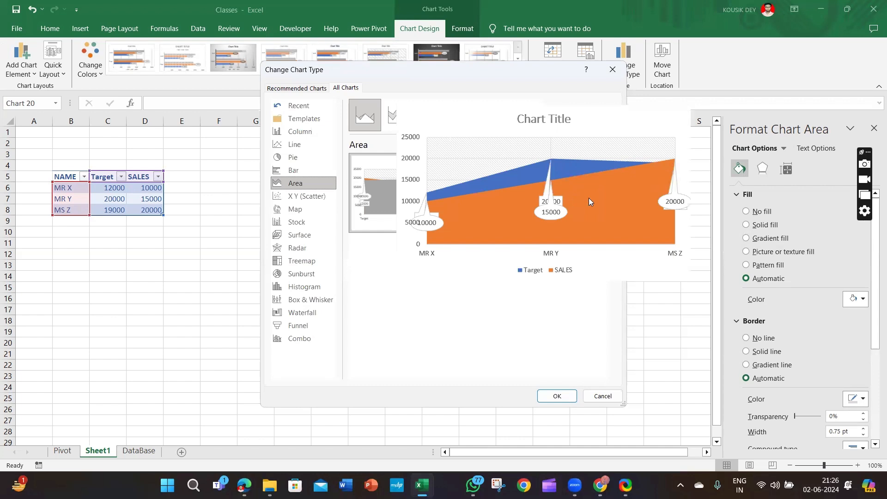
Step: Leave the chart type selection without applying the Area chart and open the full gallery of chart styles
click(612, 70)
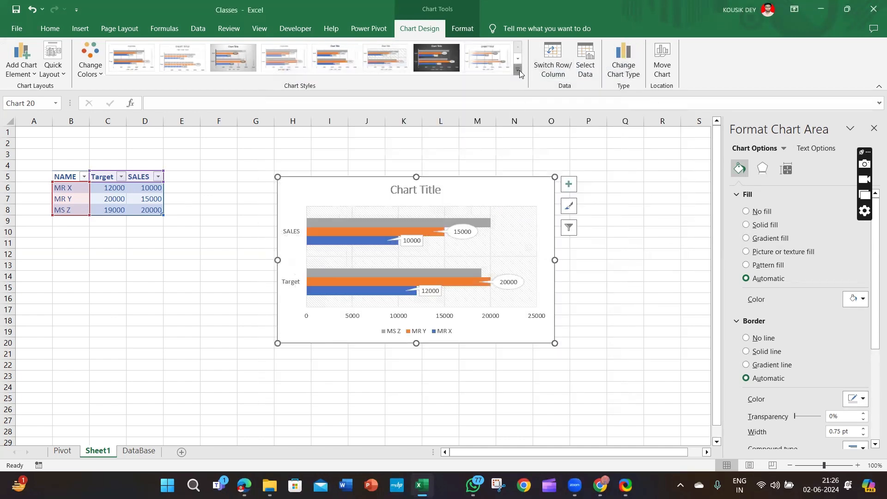
click(519, 70)
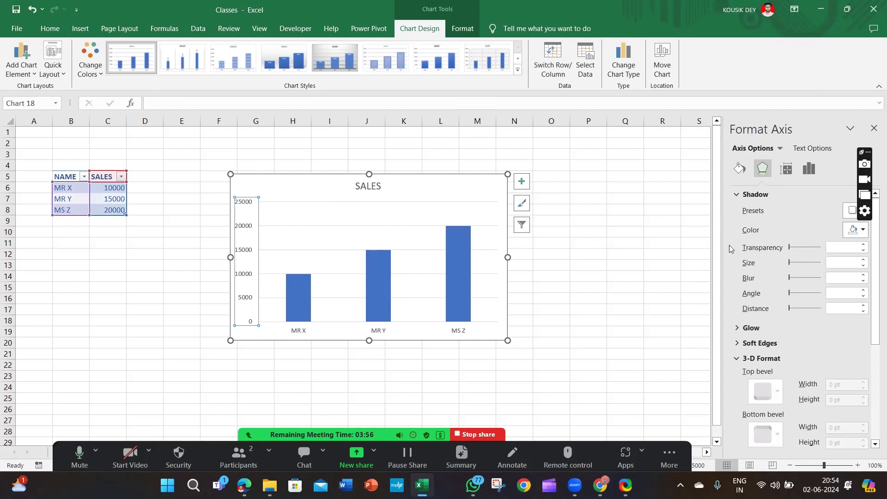
Step: Set the maximum bound of the SALES chart's vertical axis to 50000
click(873, 134)
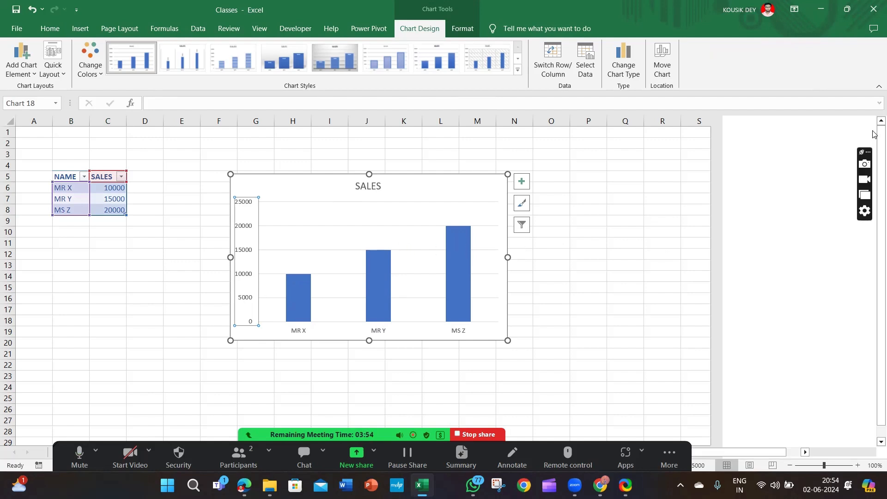
right_click(252, 202)
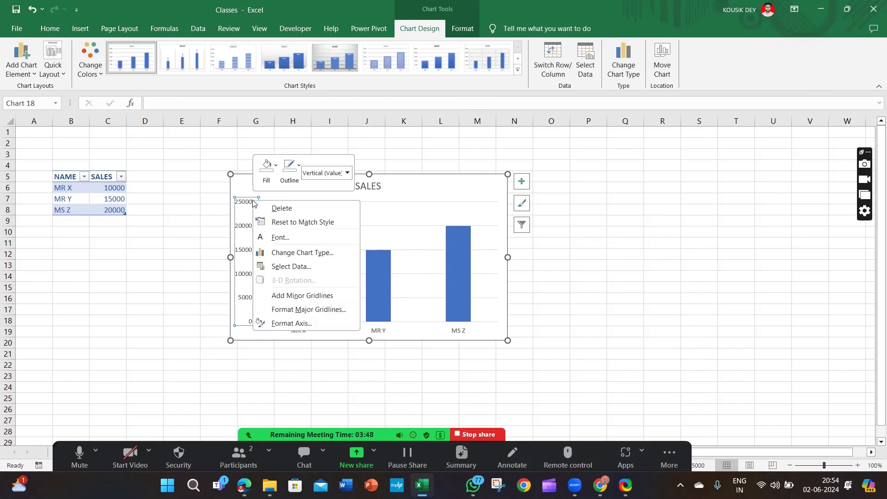
click(292, 325)
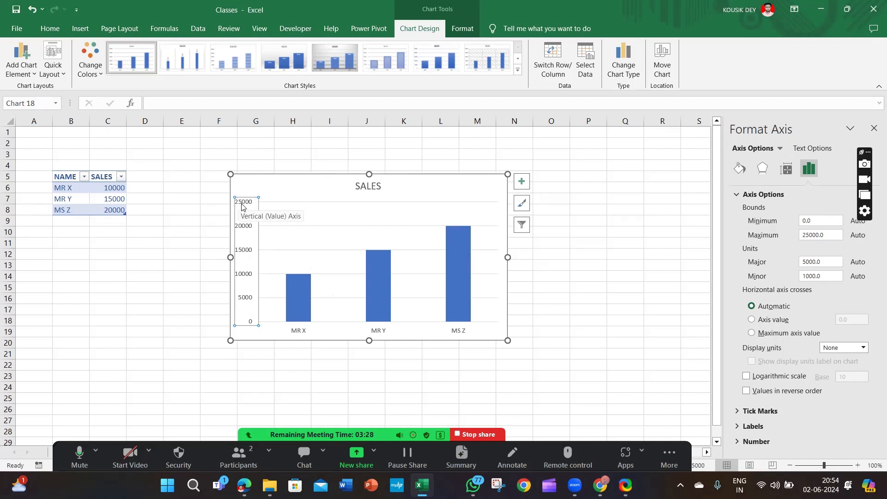
click(819, 235)
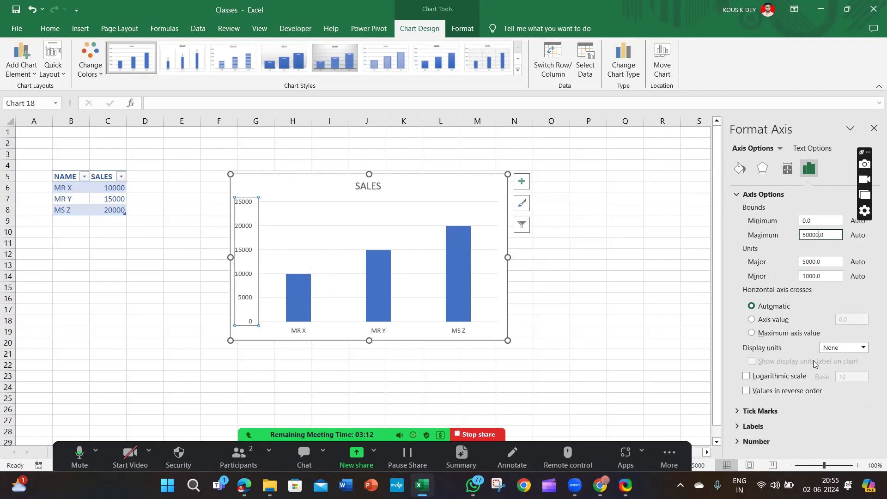
Step: Try 10000 as the display units of the vertical axis and set them to 100000
click(854, 347)
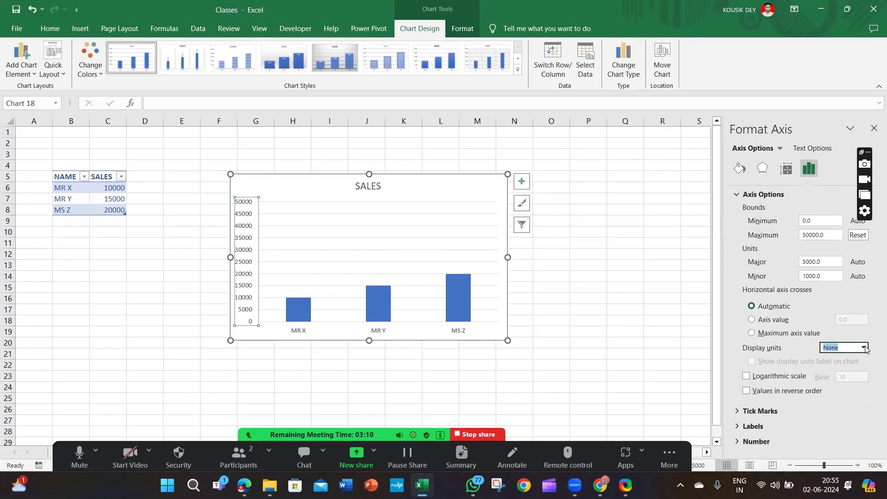
click(861, 348)
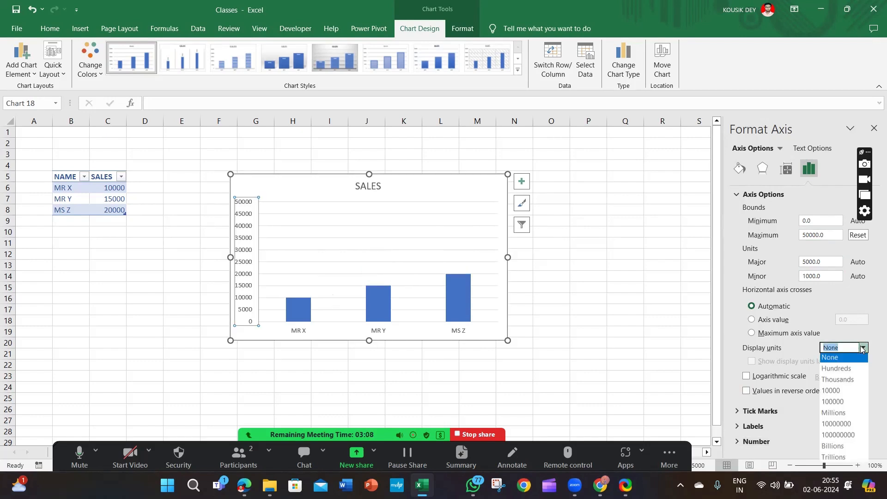
click(841, 396)
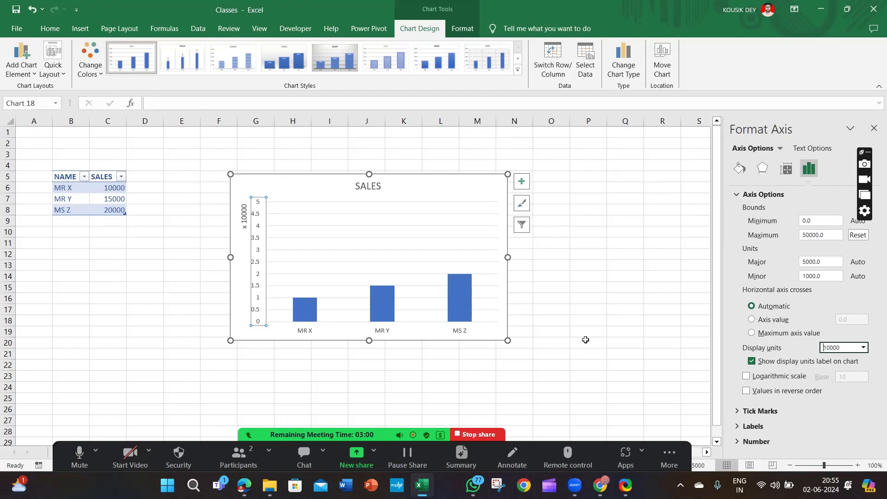
click(863, 349)
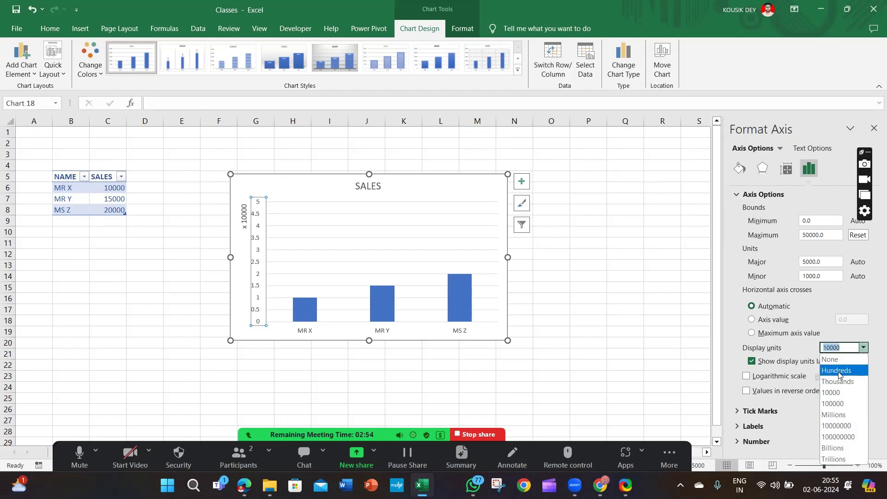
click(833, 415)
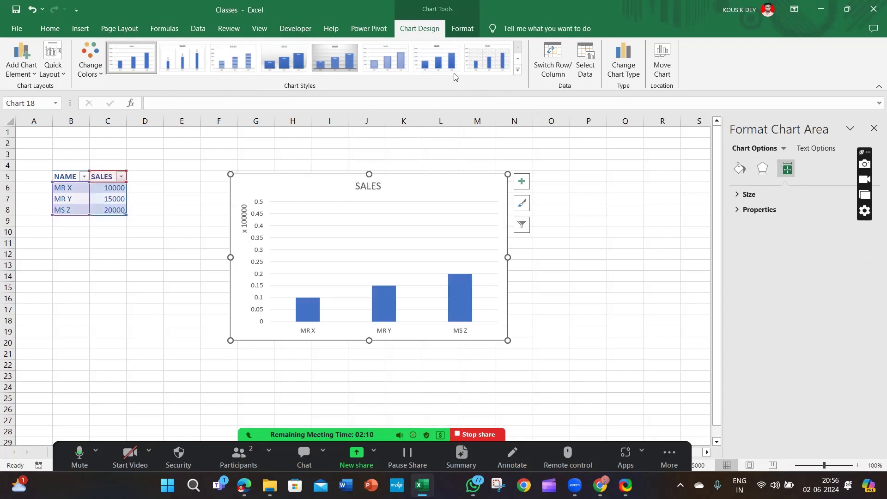
Step: Apply the quick layout with a data table and vertical axis title to the chart, and add data labels to the SALES columns
click(64, 75)
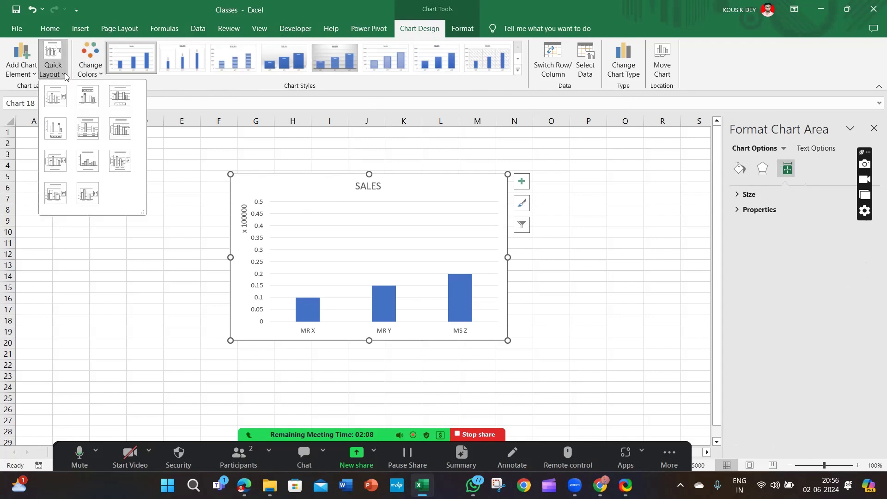
click(87, 129)
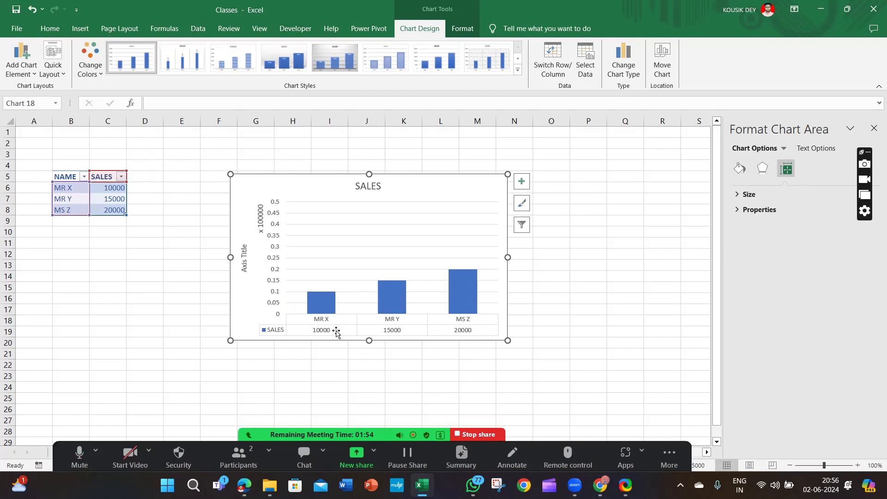
click(389, 296)
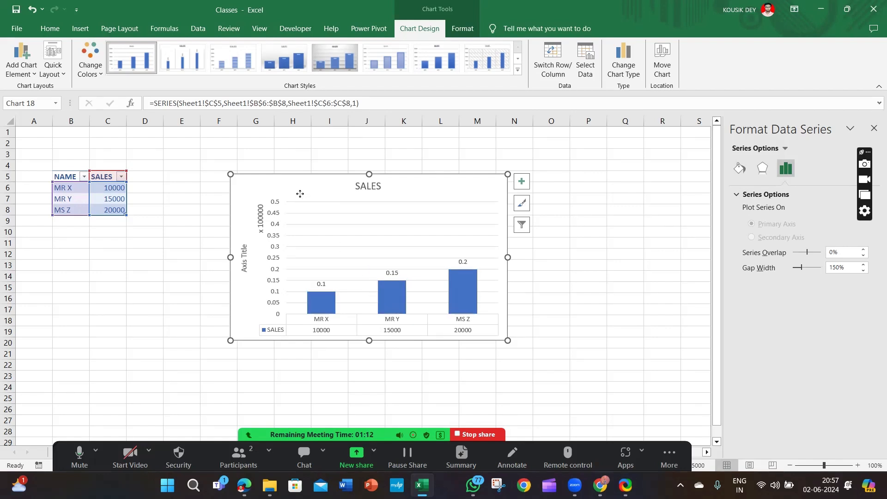
click(300, 193)
Step: Replace the placeholder text of the vertical axis title with SALES
click(244, 271)
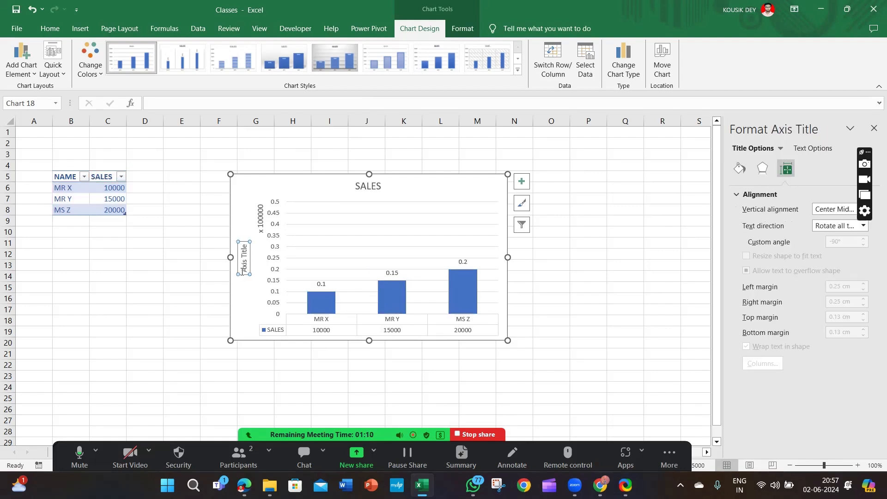
drag(243, 271, 246, 247)
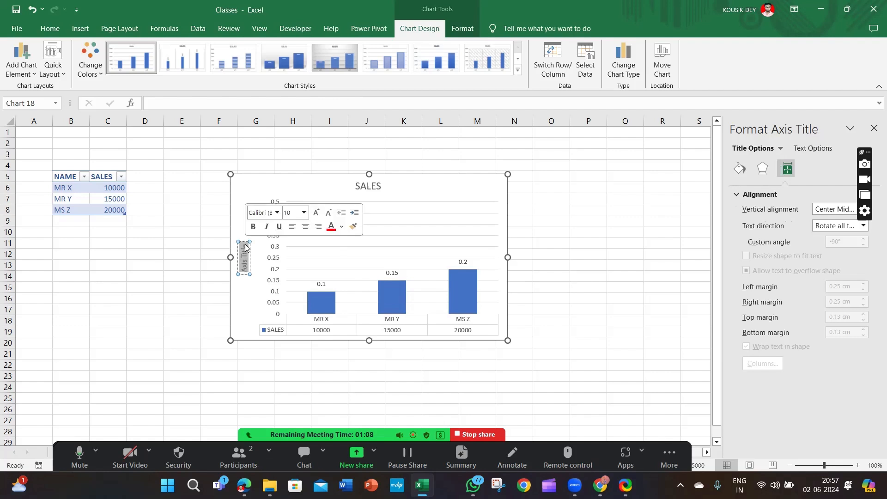
key(BackSpace)
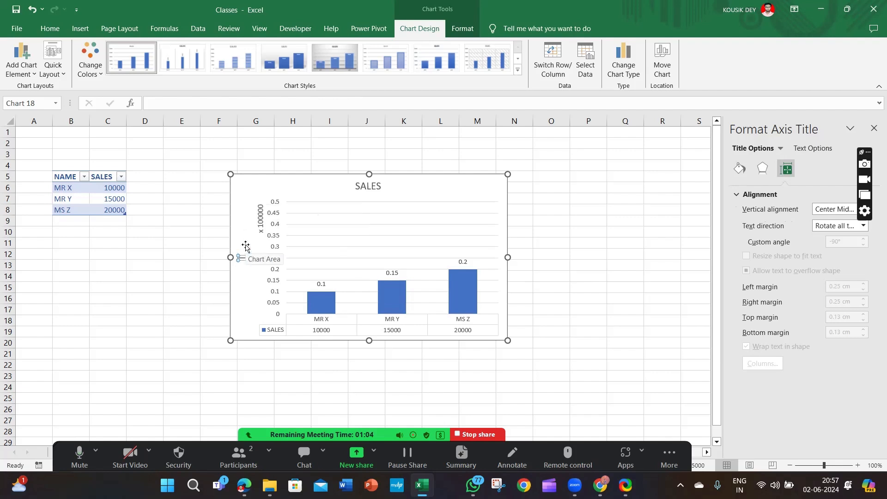
text(SALES)
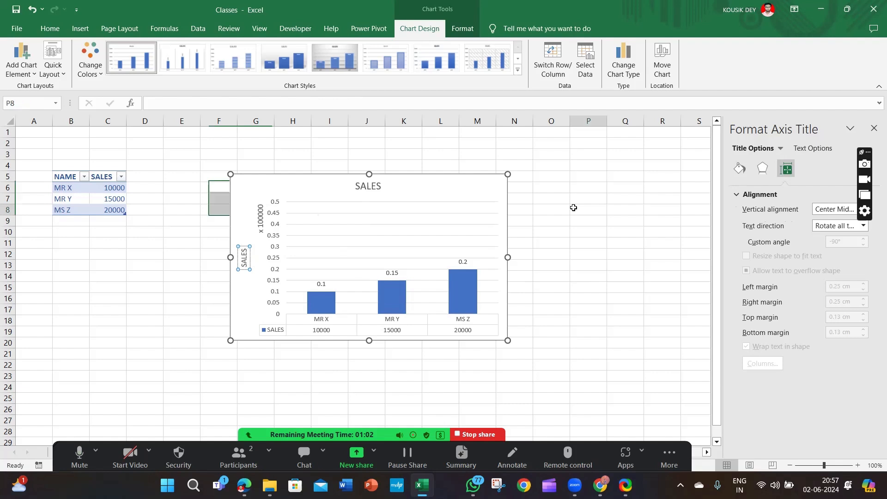
click(573, 210)
click(477, 194)
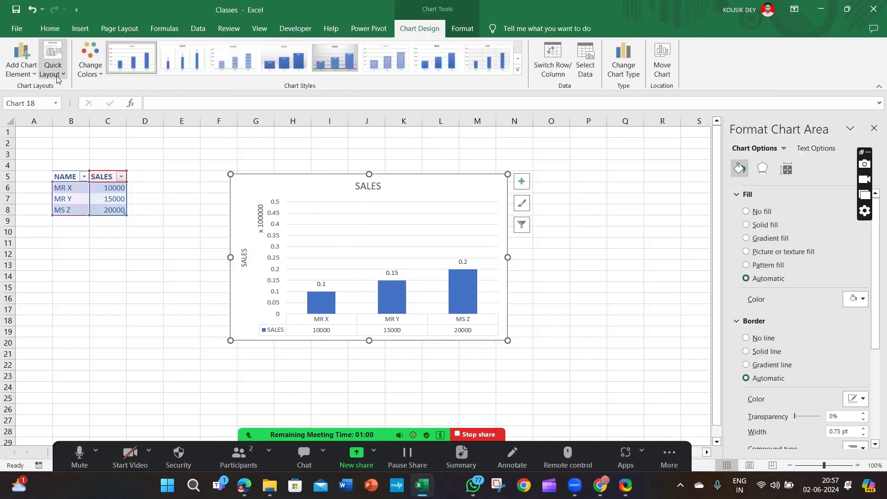
click(32, 72)
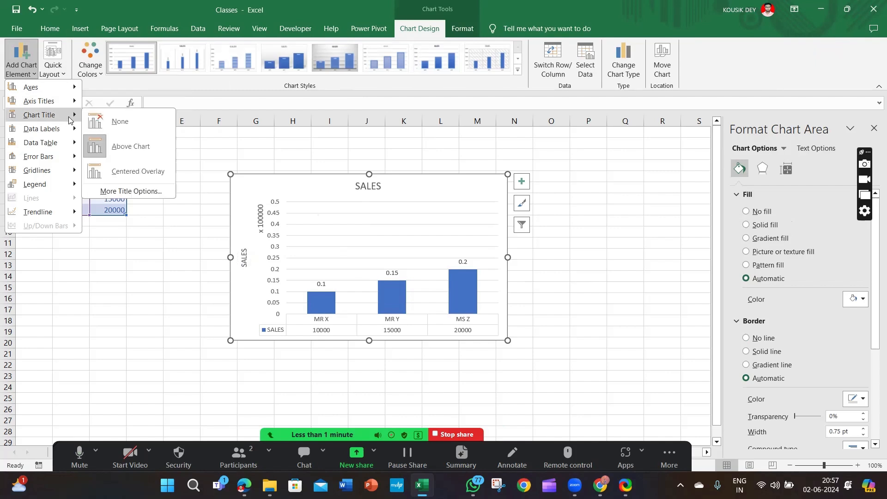
mouse_move(69, 132)
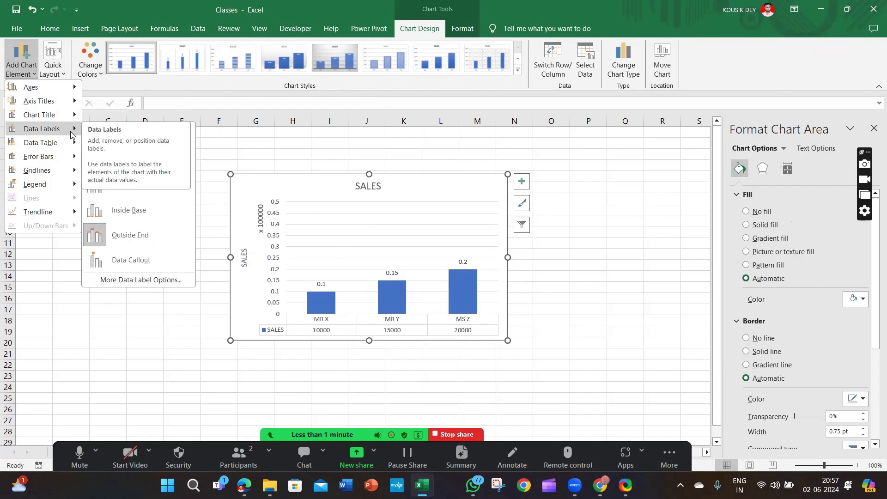
mouse_move(68, 160)
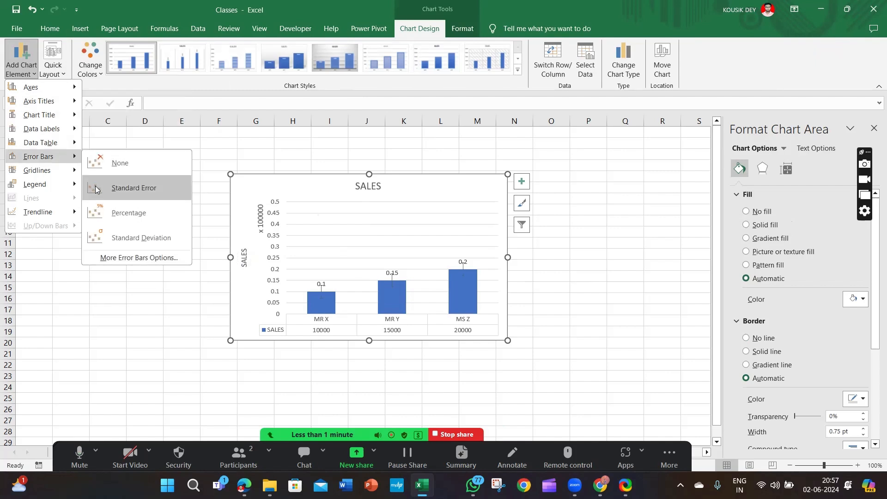
mouse_move(68, 188)
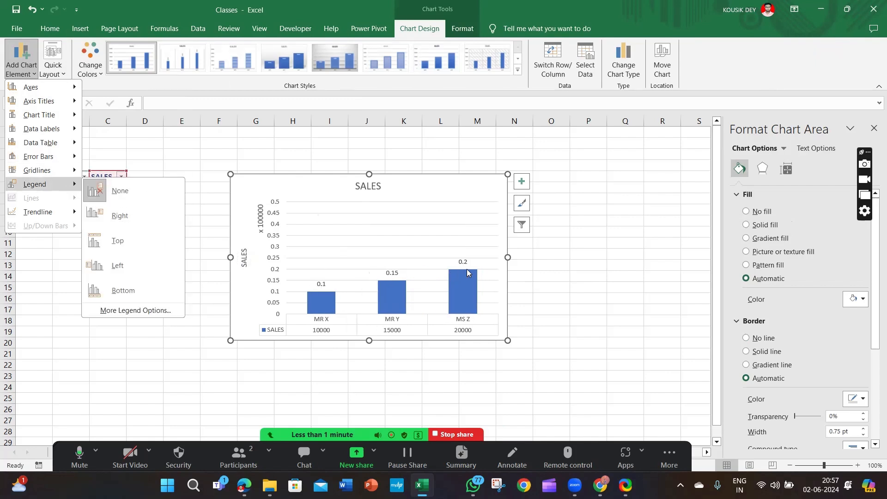
click(572, 241)
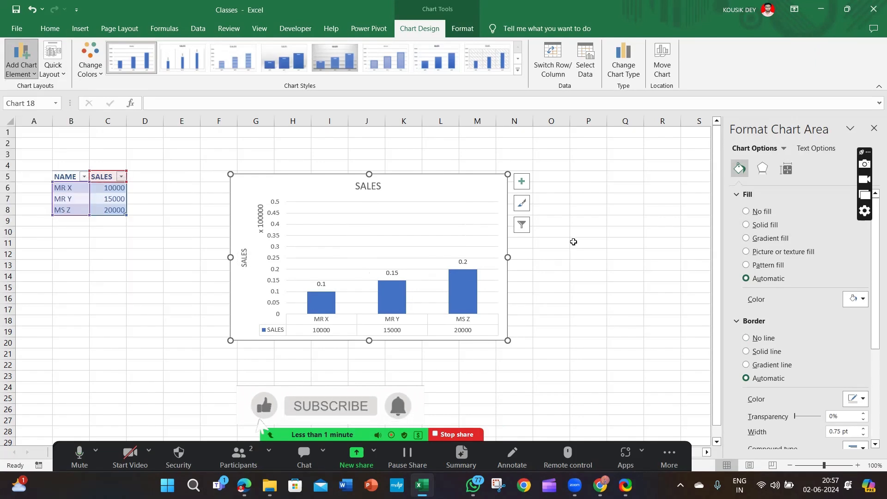
Step: Apply the quick layout with a chart title, major gridlines and a legend beside the plot to the SALES chart
click(57, 67)
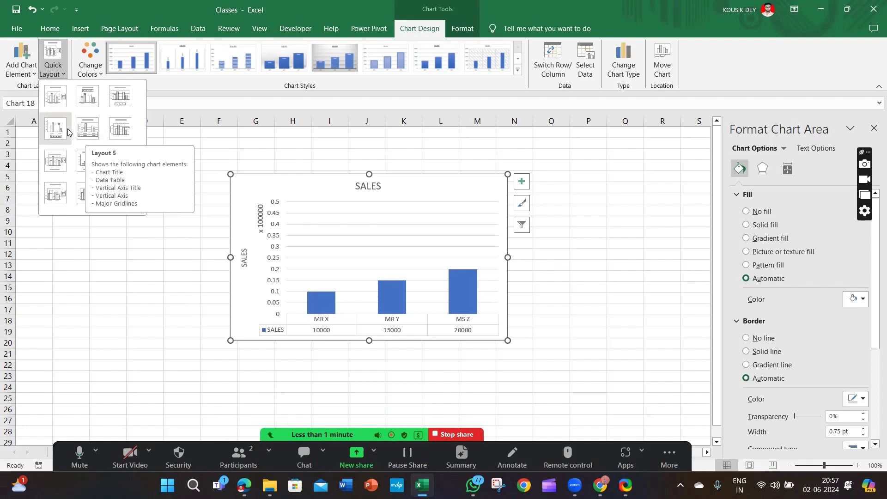
click(53, 99)
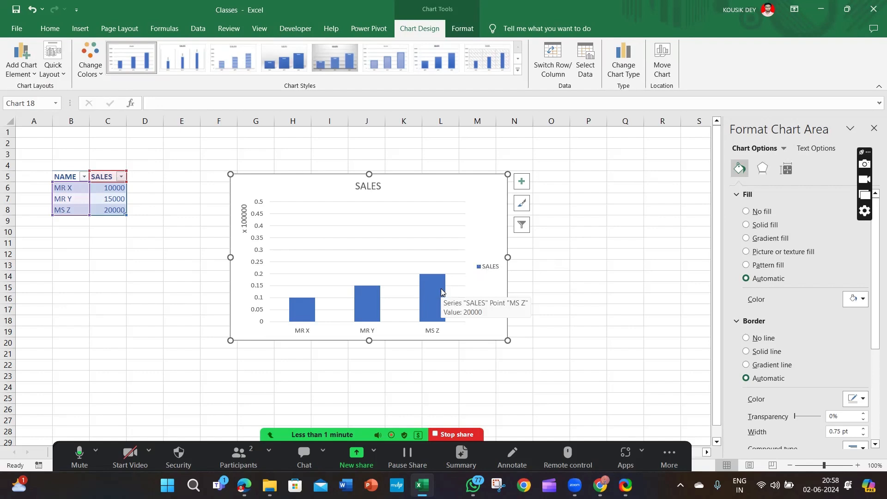
Step: Try to insert a table column before SALES and head it Target
click(118, 197)
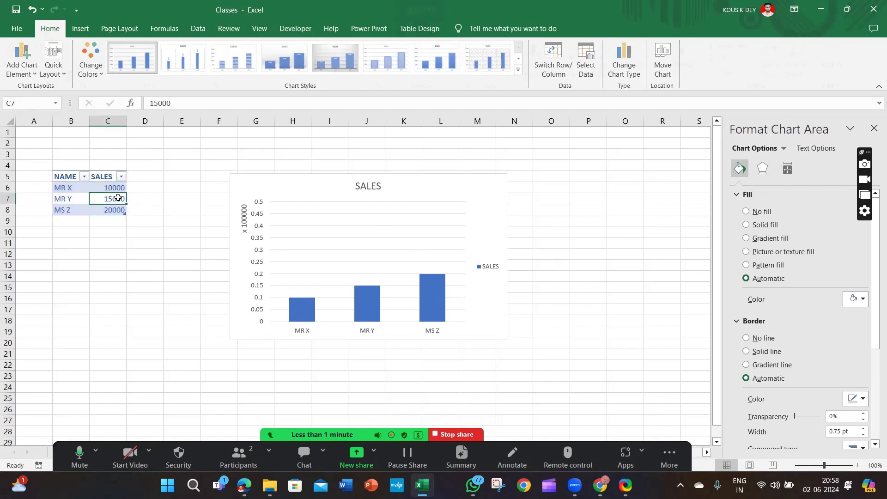
click(104, 172)
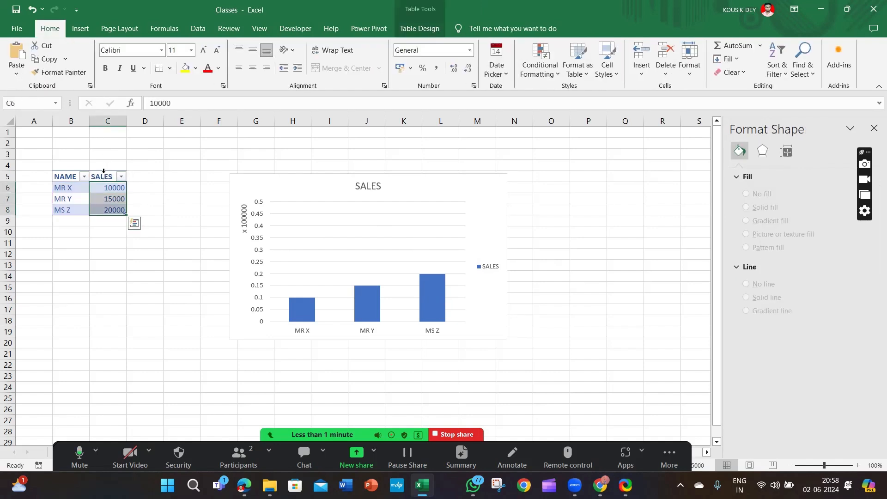
key(ctrl+plus)
click(102, 177)
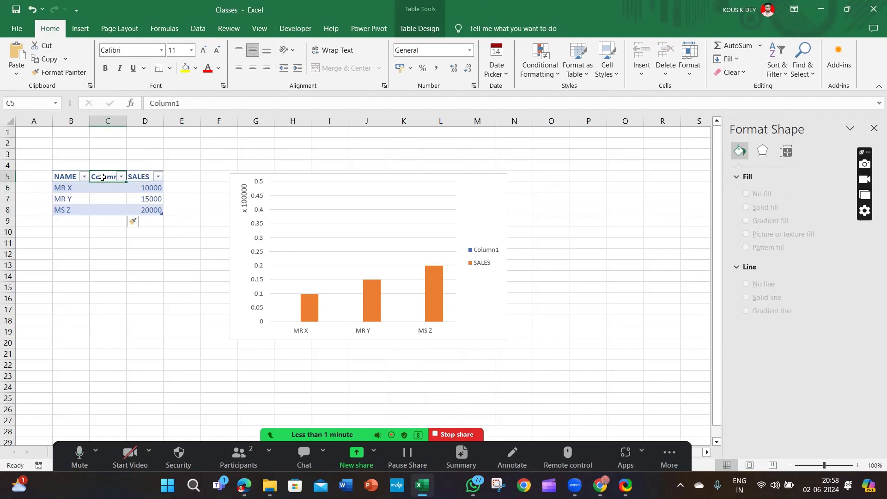
text(Targe)
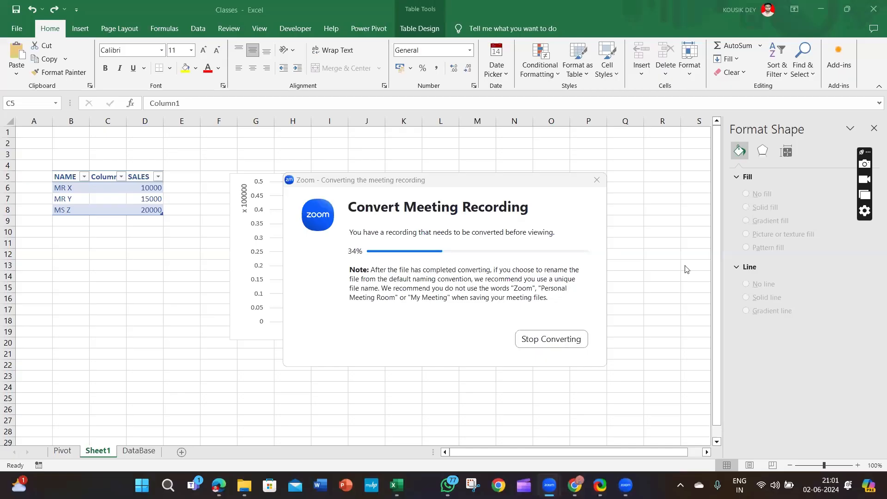
Step: Delete the blank worksheet column C between NAME and SALES
click(659, 183)
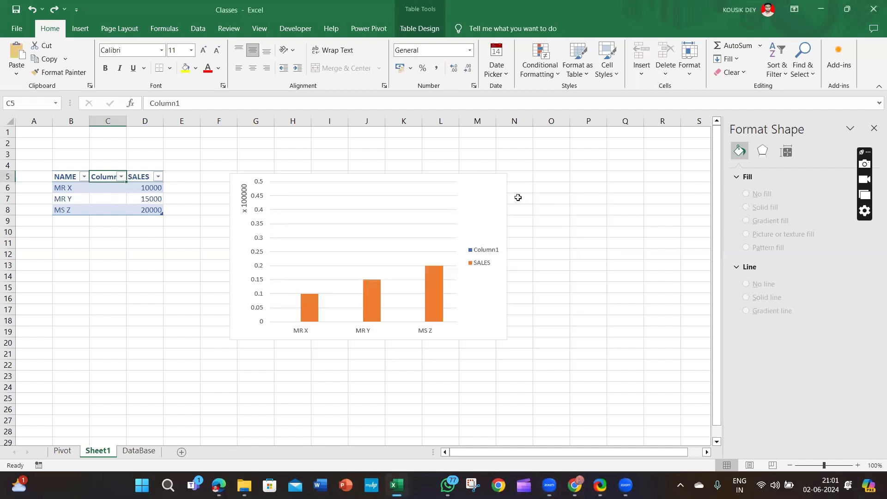
click(474, 185)
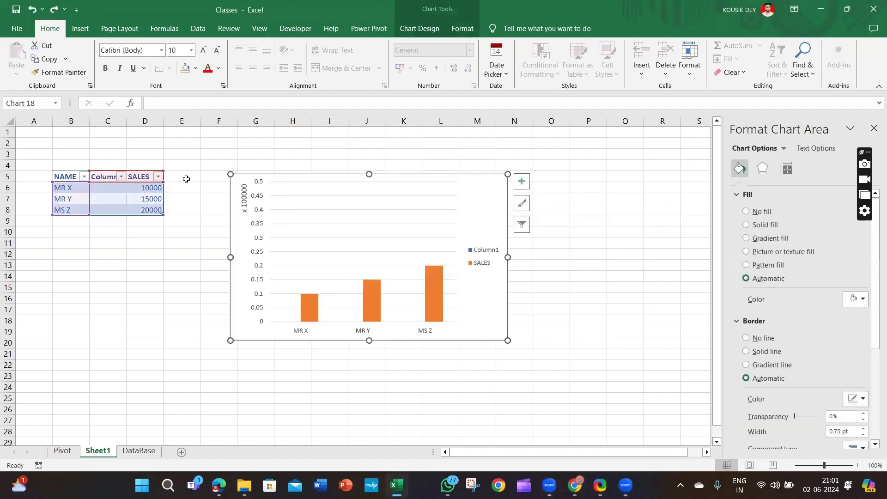
click(112, 120)
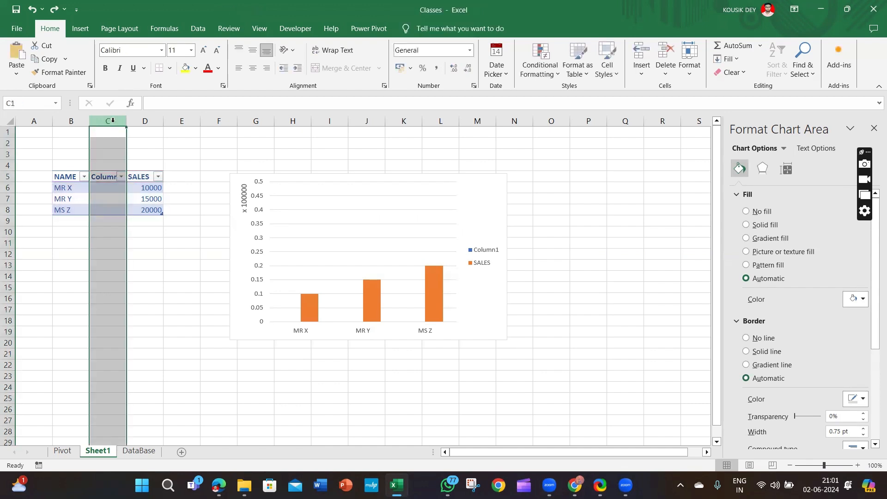
key(ctrl+minus)
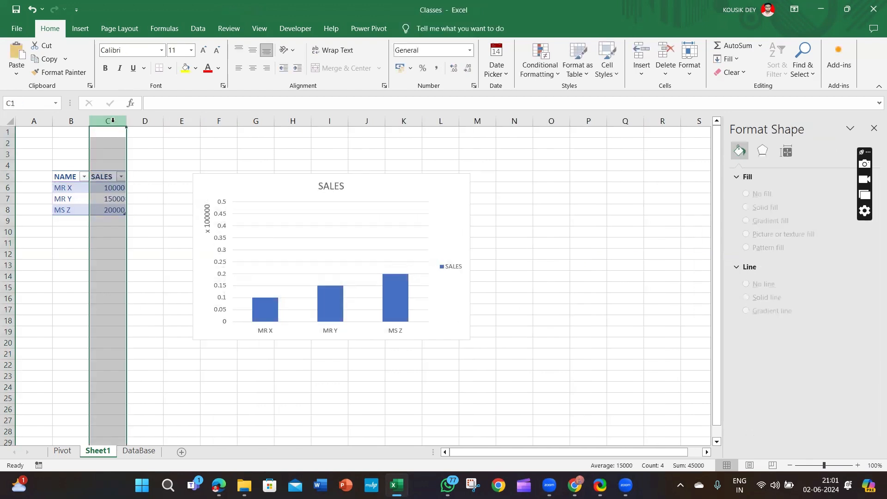
click(131, 198)
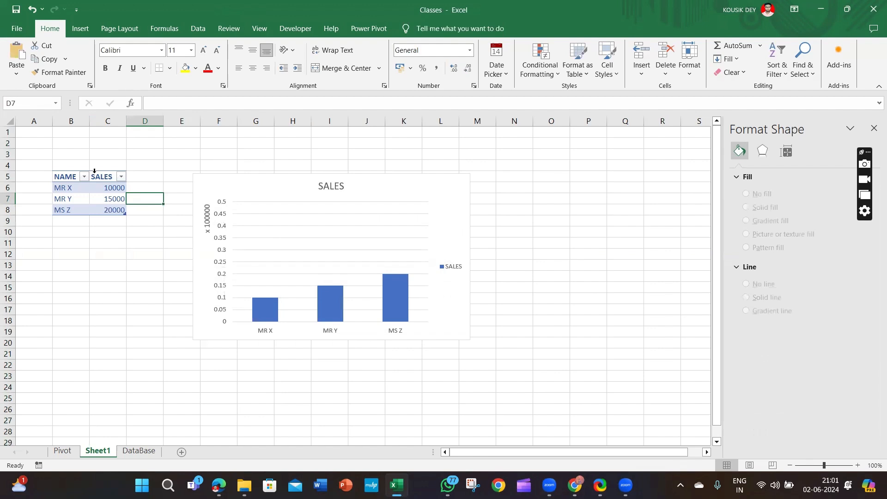
Step: Try inserting a table column to the left of SALES and undo the insertion
click(95, 171)
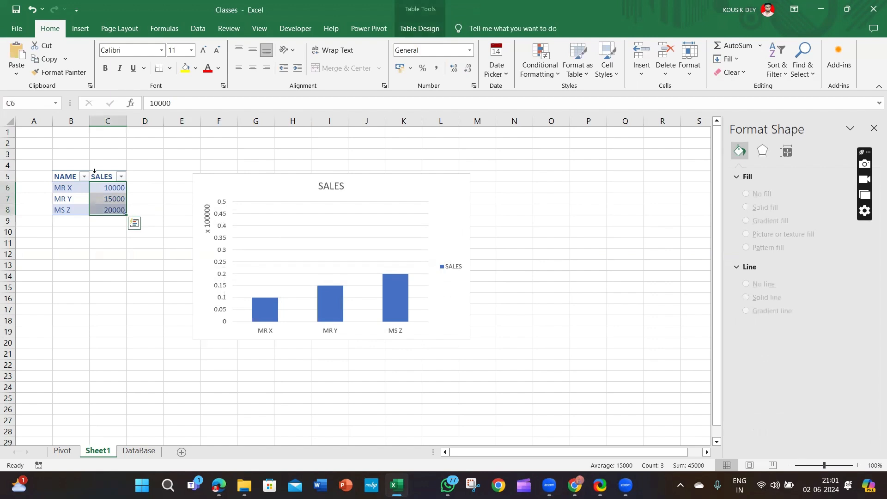
right_click(94, 171)
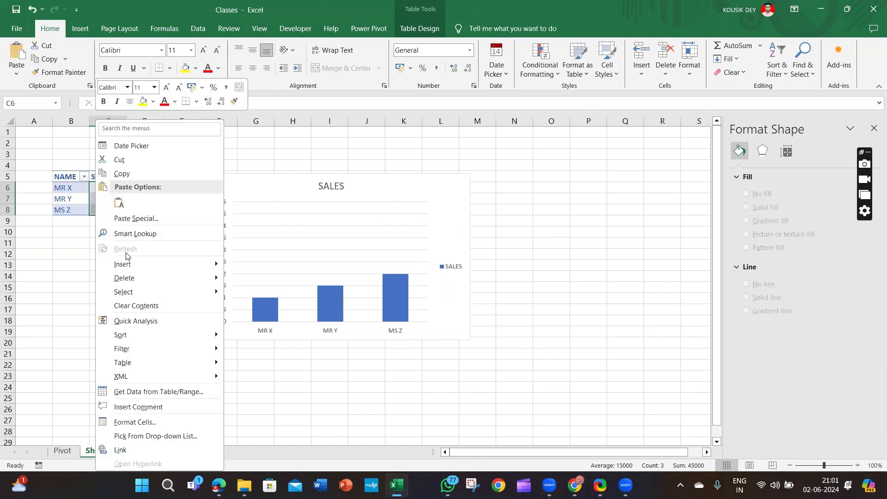
mouse_move(130, 265)
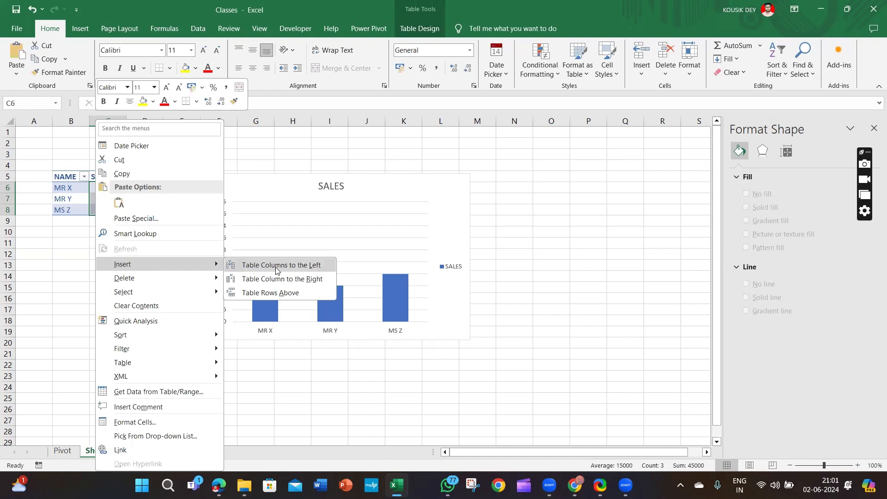
click(294, 268)
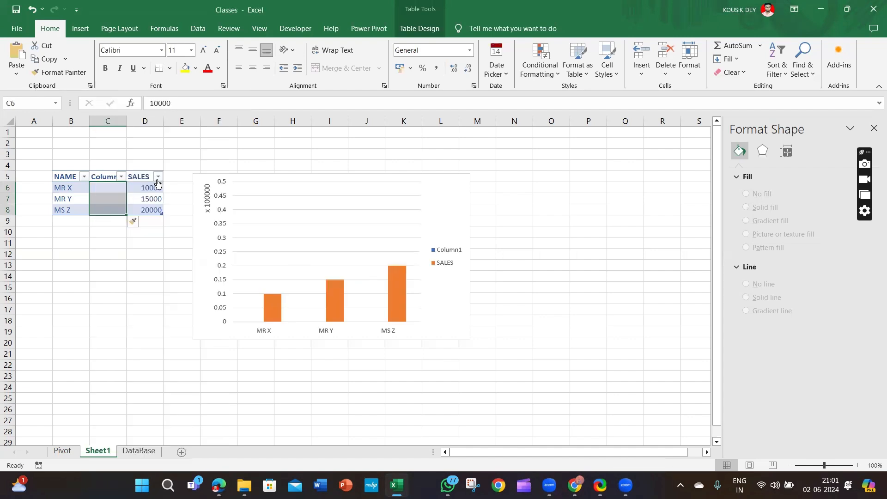
click(115, 178)
key(ctrl+z)
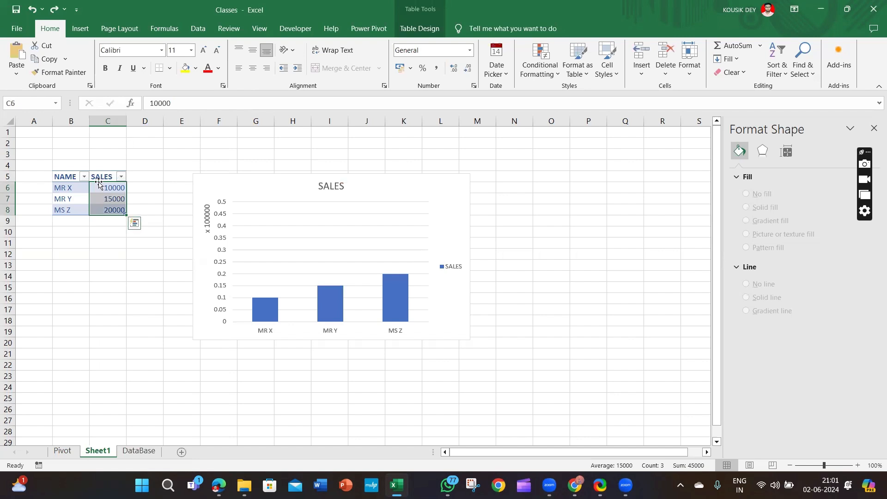
Step: Insert a new worksheet column C before SALES and head it Target in the table
click(111, 117)
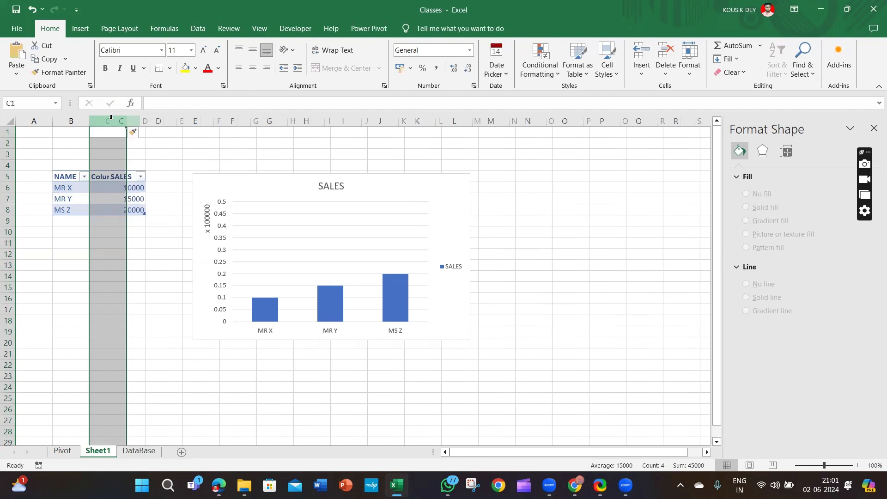
key(ctrl+shift+plus)
click(103, 177)
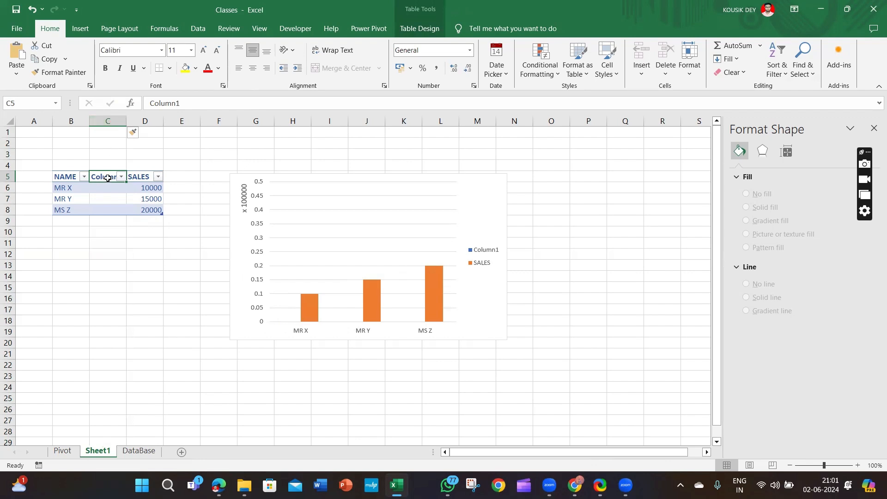
text(Target)
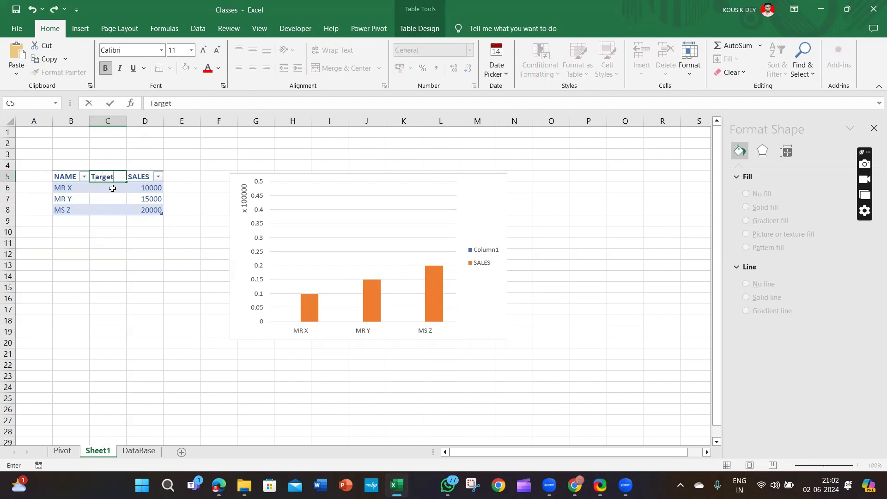
key(Return)
Step: Enter Target values of 12000 for MR X, 20000 for MR Y and 19000 for MS Z
text(12000)
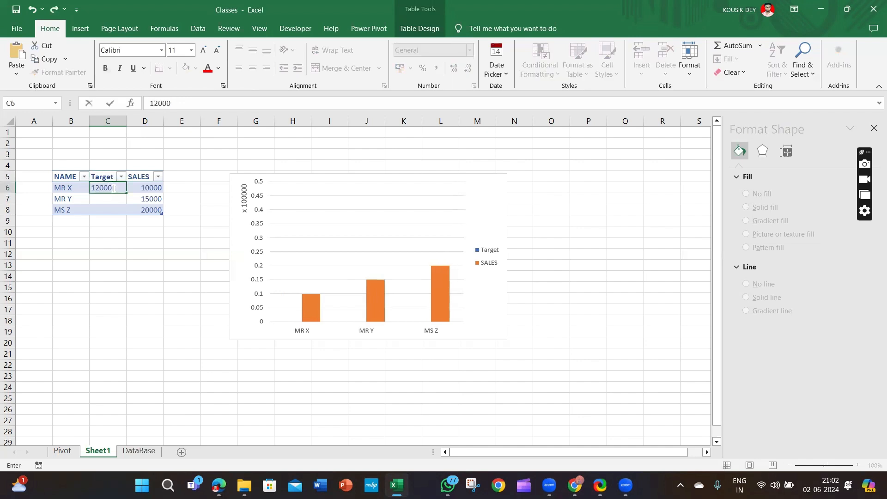
key(Return)
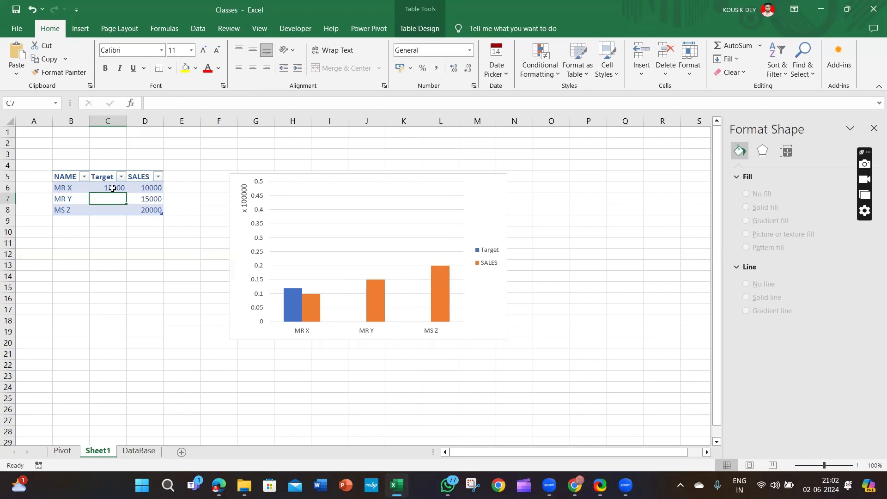
text(20000)
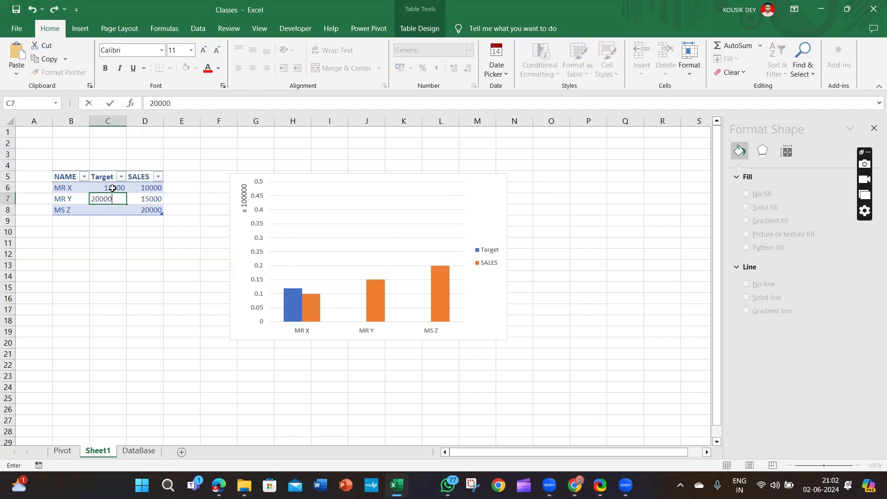
key(Return)
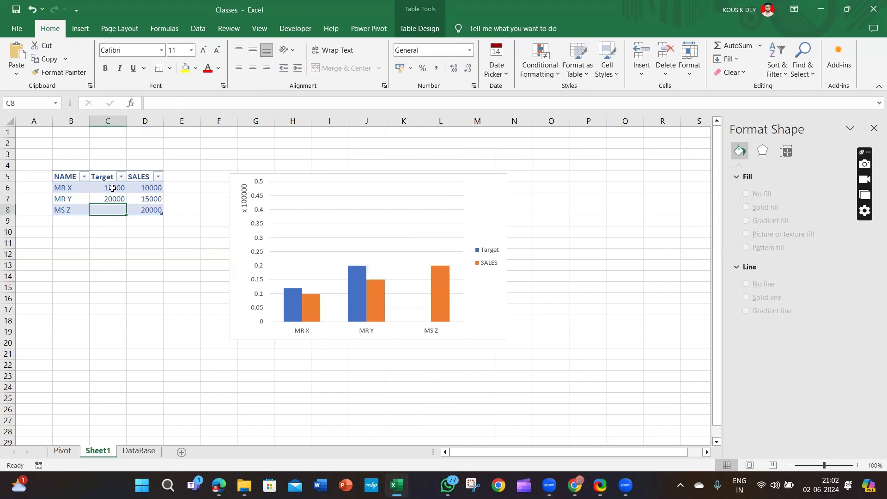
text(19000)
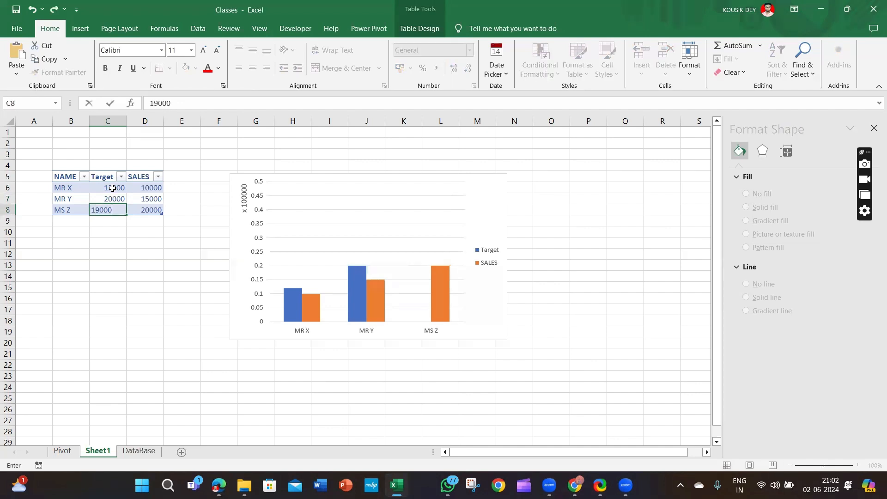
key(Return)
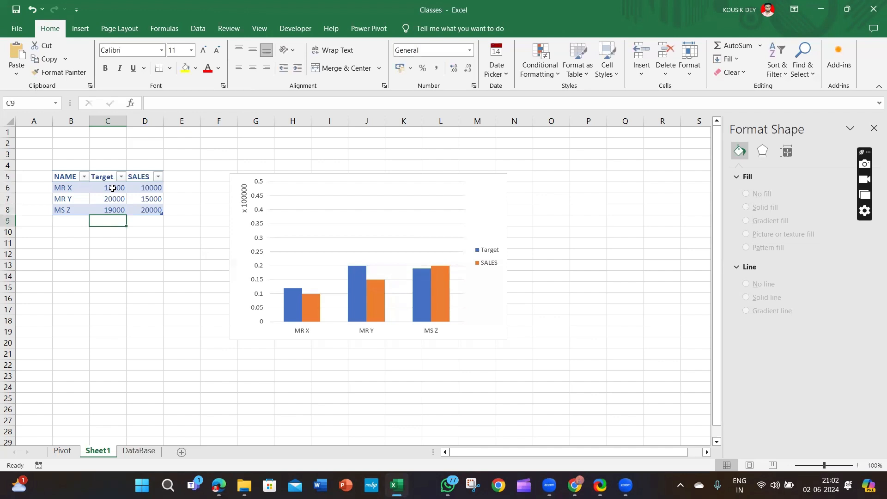
click(490, 252)
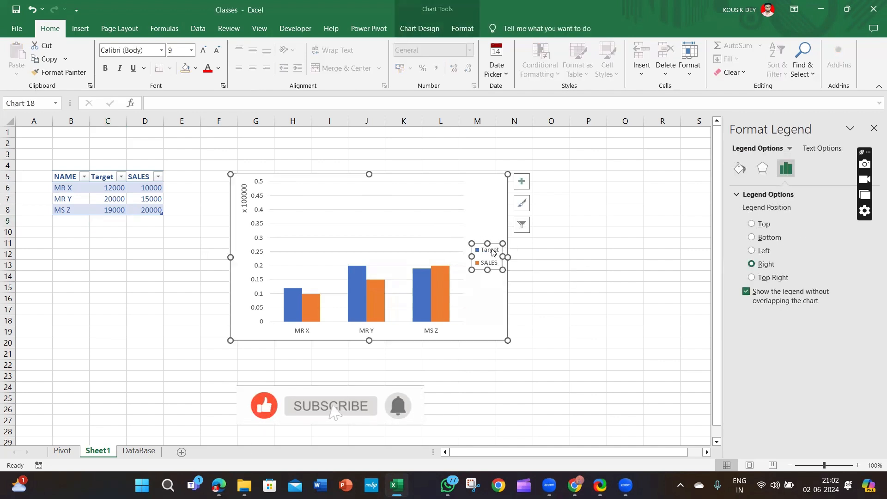
click(103, 177)
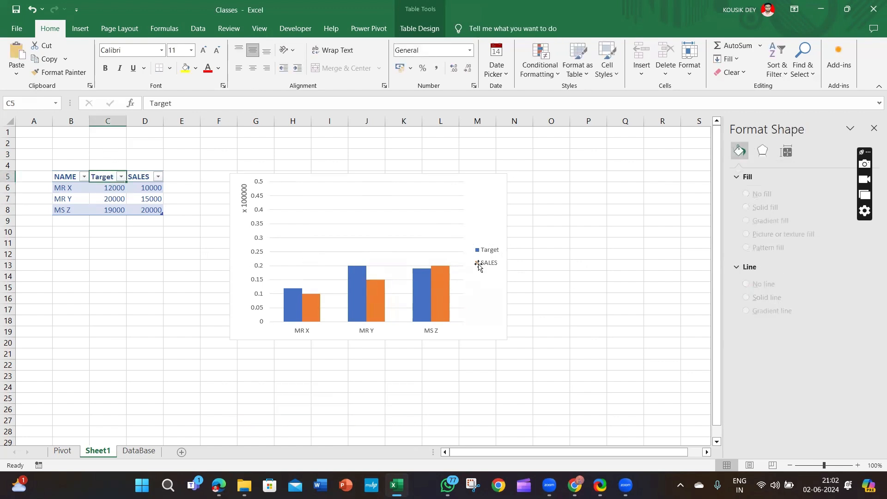
click(439, 276)
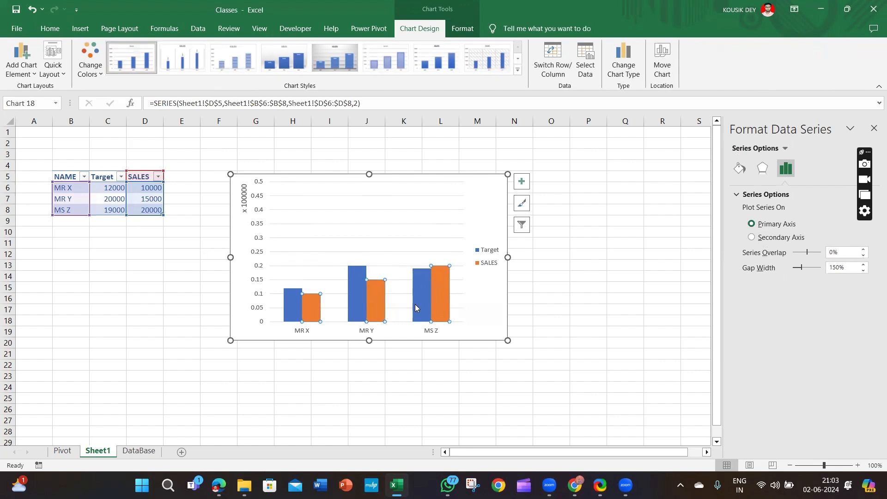
Step: Exclude the Target series from the chart through its data source selection, keeping only SALES
click(482, 207)
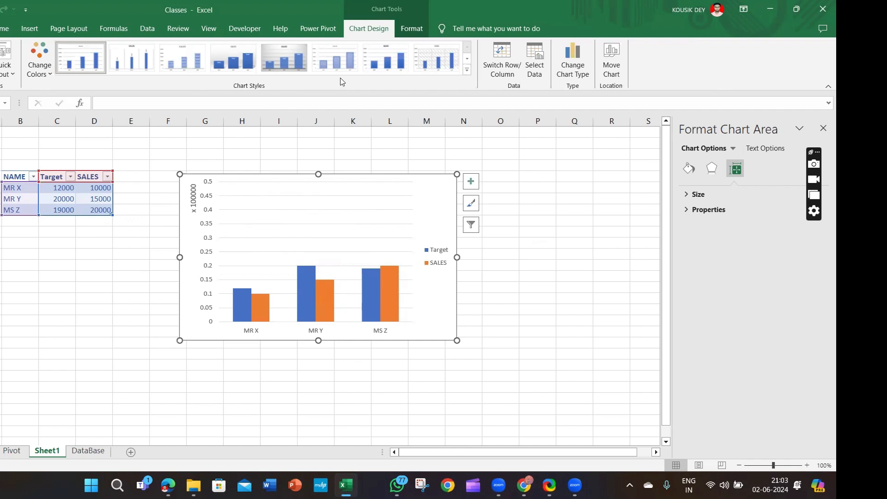
click(535, 65)
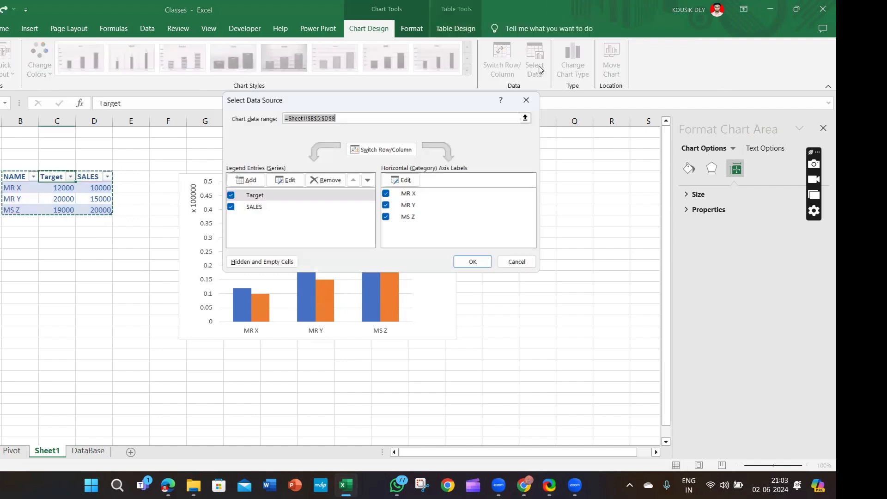
click(226, 197)
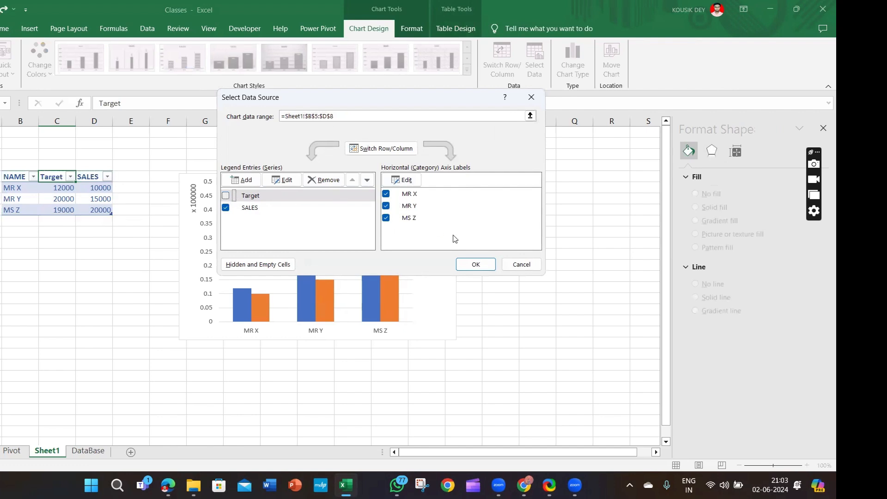
click(474, 262)
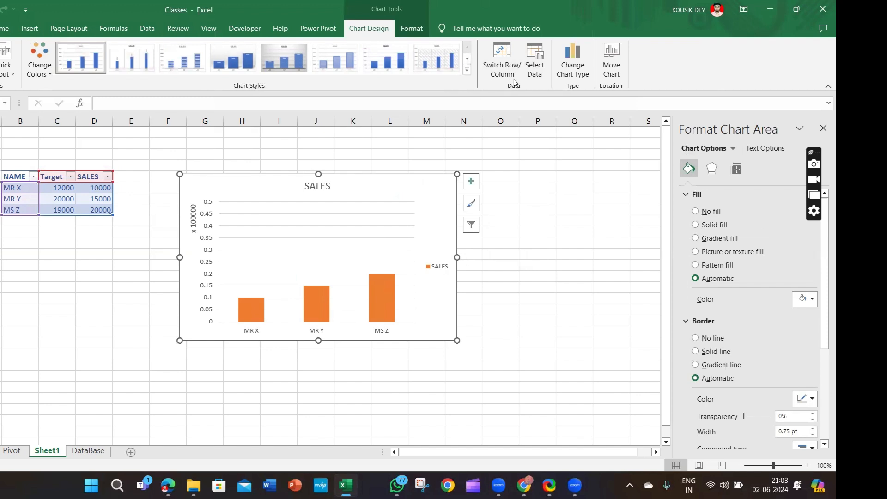
Step: Include the Target series in the chart again through the data source selection
click(535, 65)
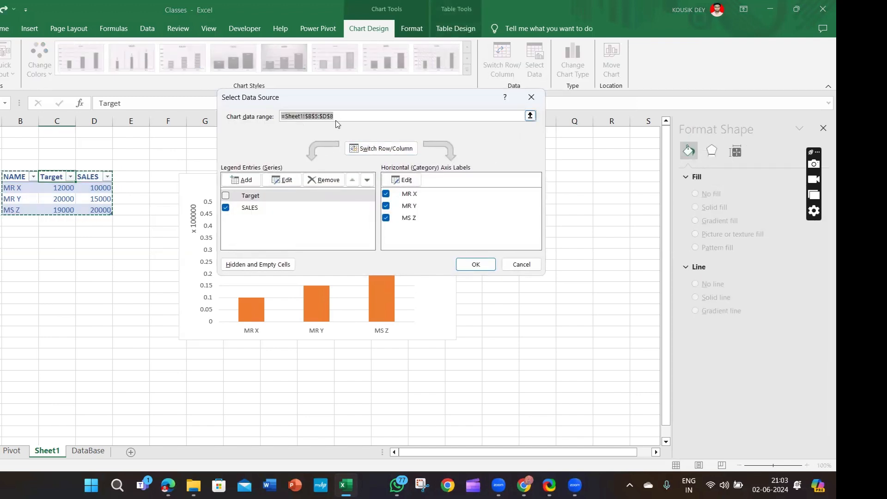
drag(334, 116, 281, 120)
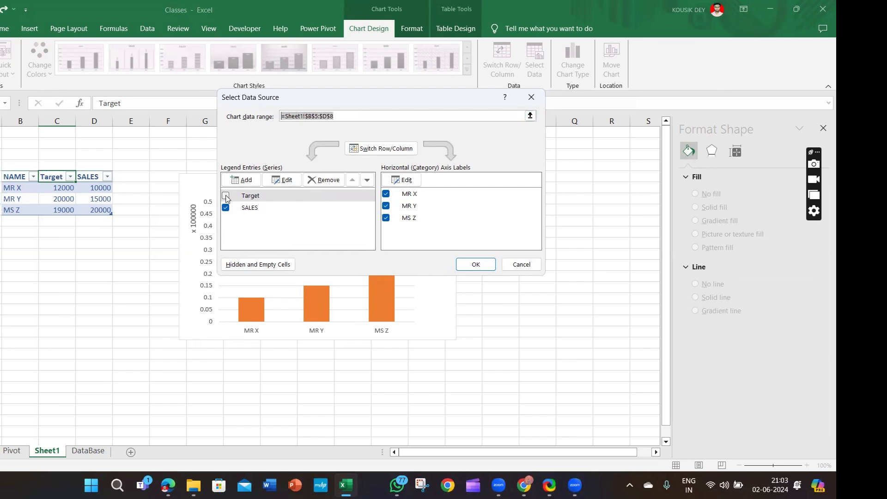
click(226, 196)
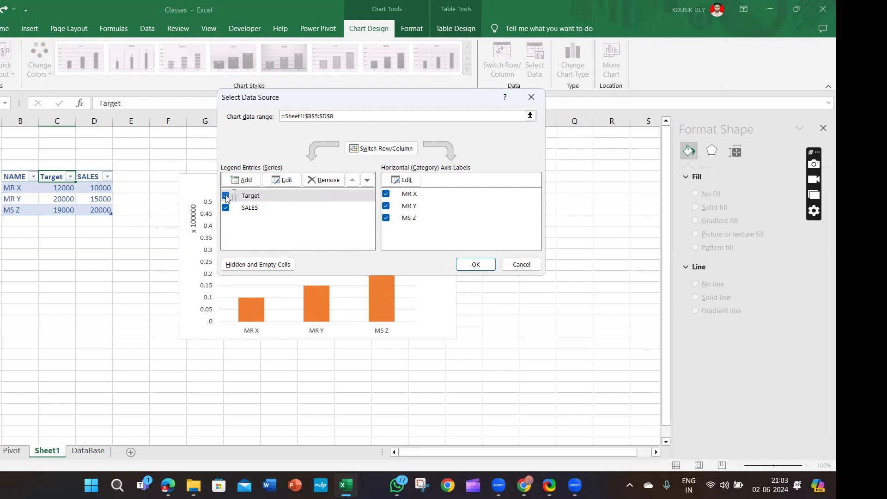
click(475, 264)
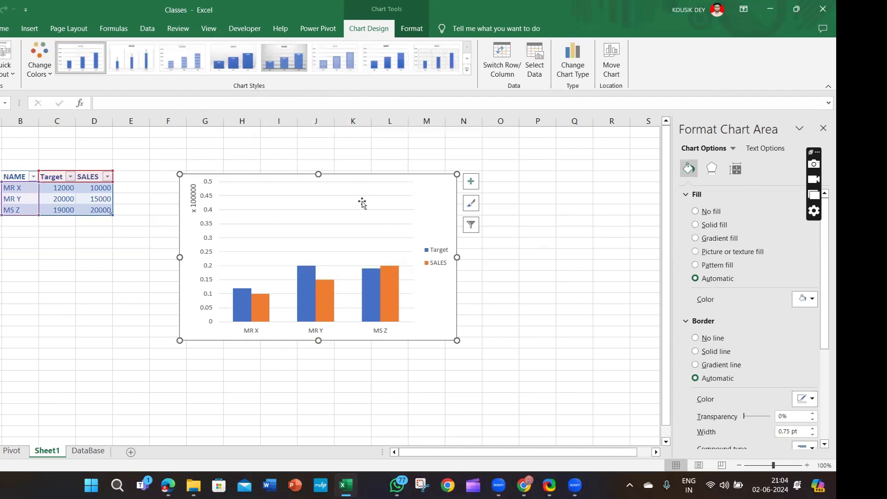
Step: Add a title above the chart reading "Target Vs Sales"
click(0, 65)
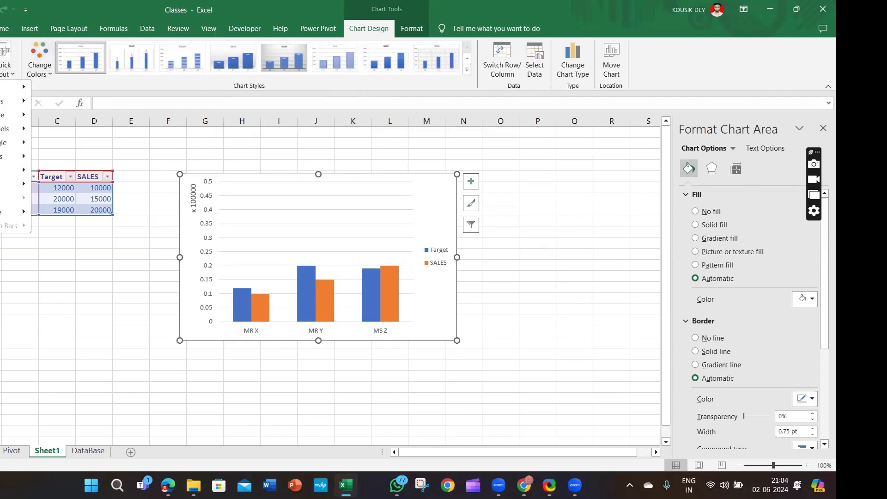
mouse_move(16, 116)
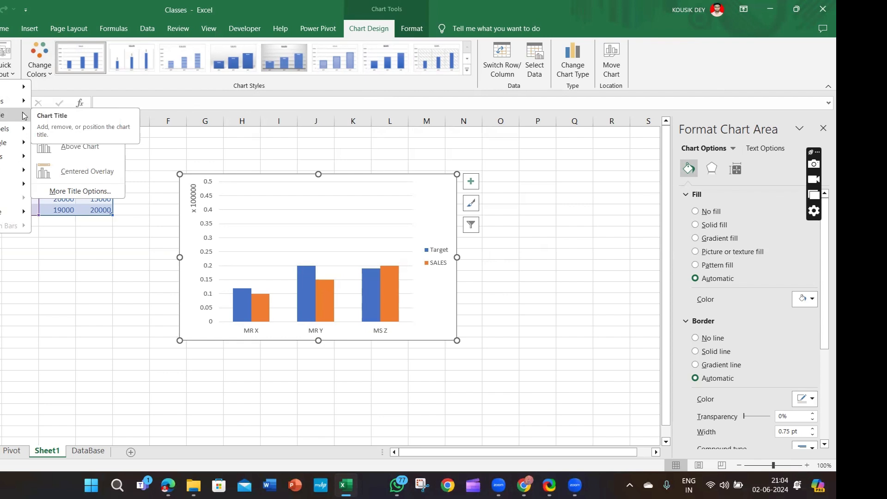
click(82, 143)
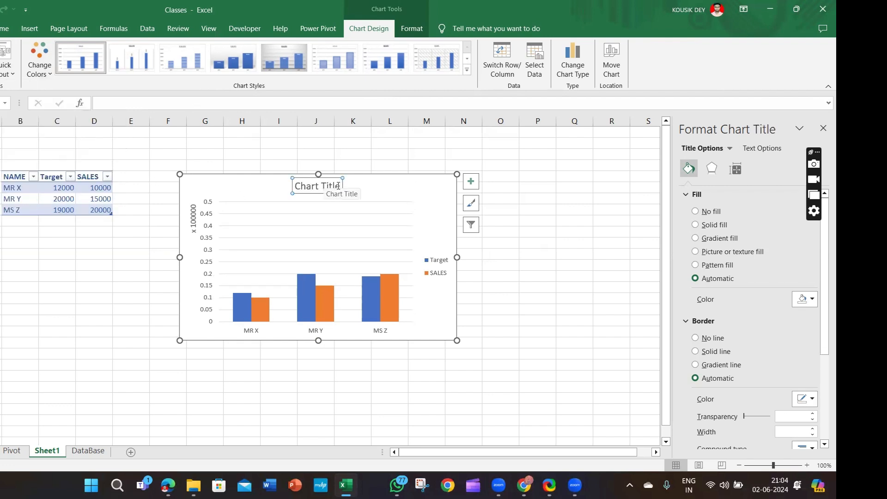
drag(339, 185, 292, 186)
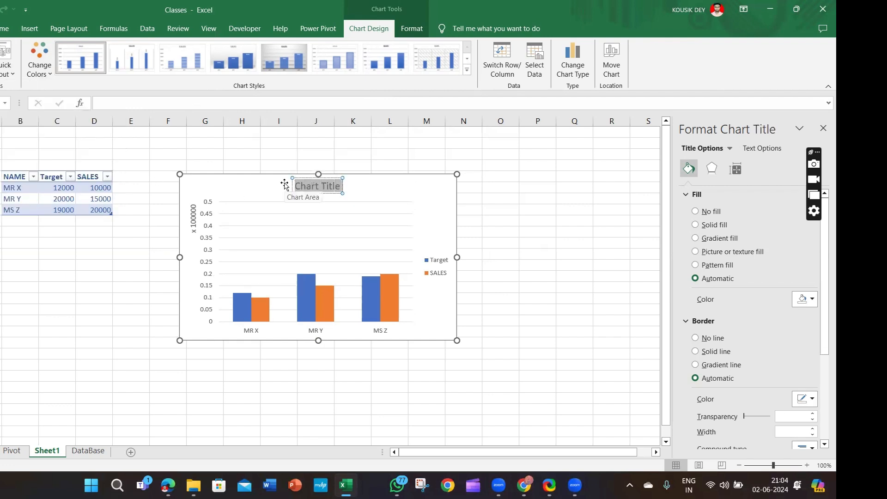
text(Target Vs Sales)
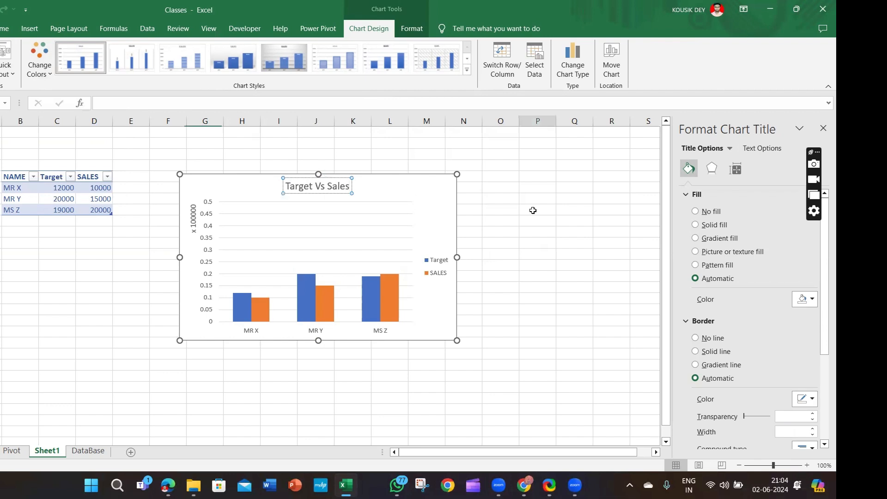
click(533, 210)
click(258, 184)
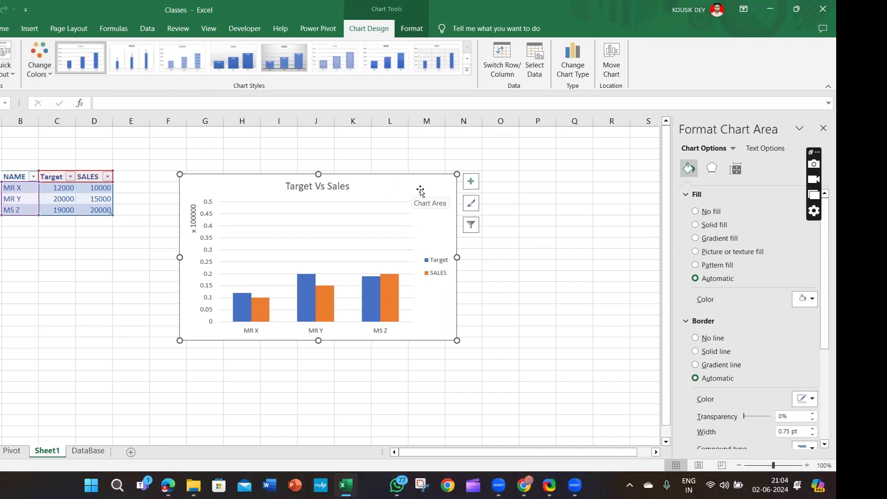
click(471, 224)
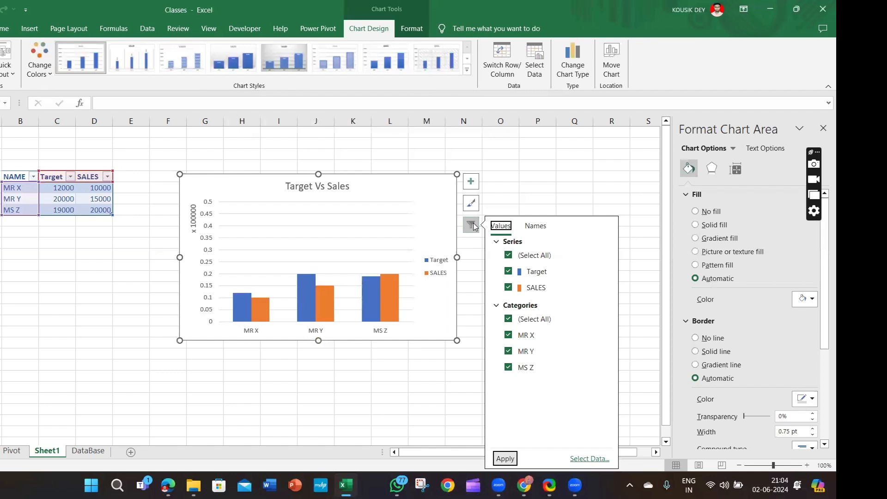
click(508, 272)
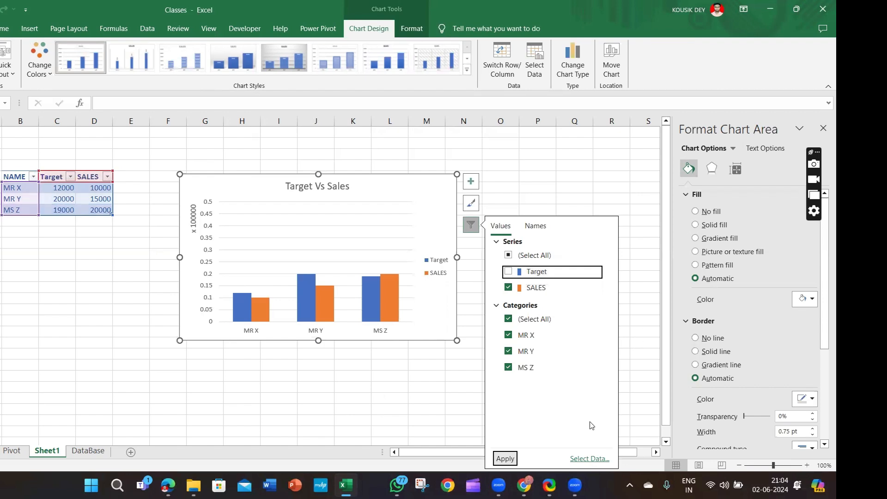
key(Escape)
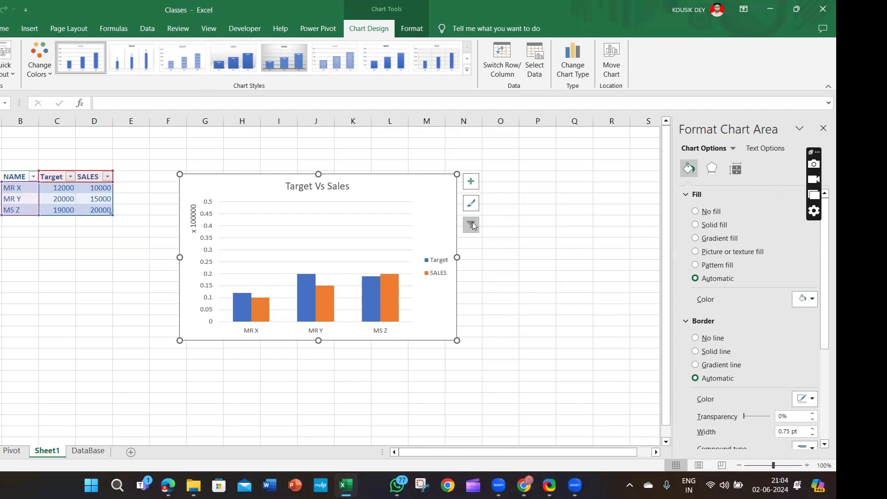
Step: Filter the chart to the MS Z category only, excluding MR X and MR Y and keeping both series
click(471, 225)
click(508, 272)
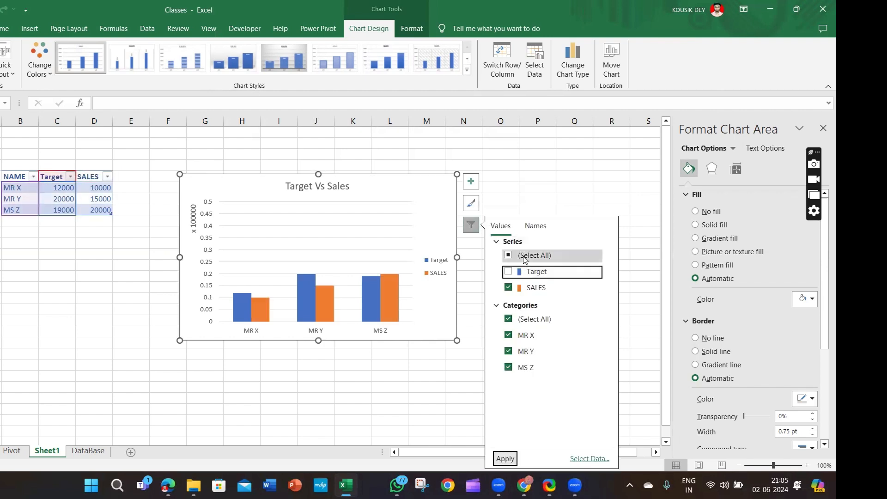
click(508, 272)
click(508, 336)
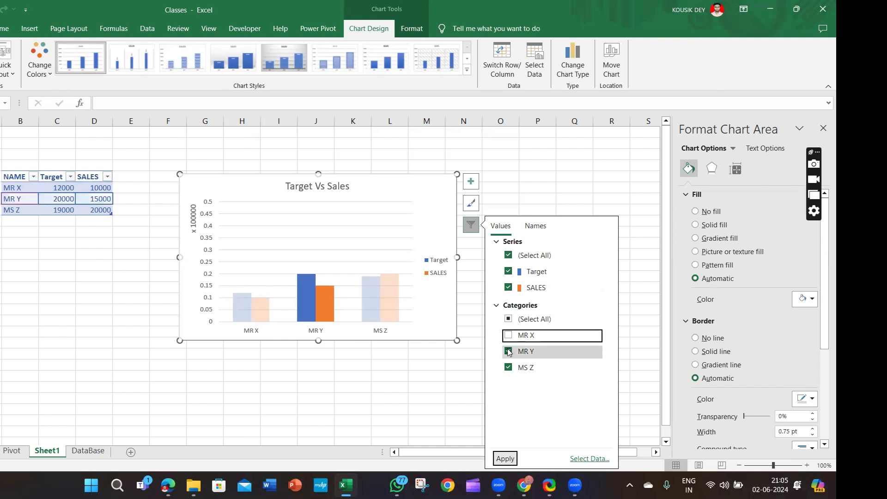
click(508, 352)
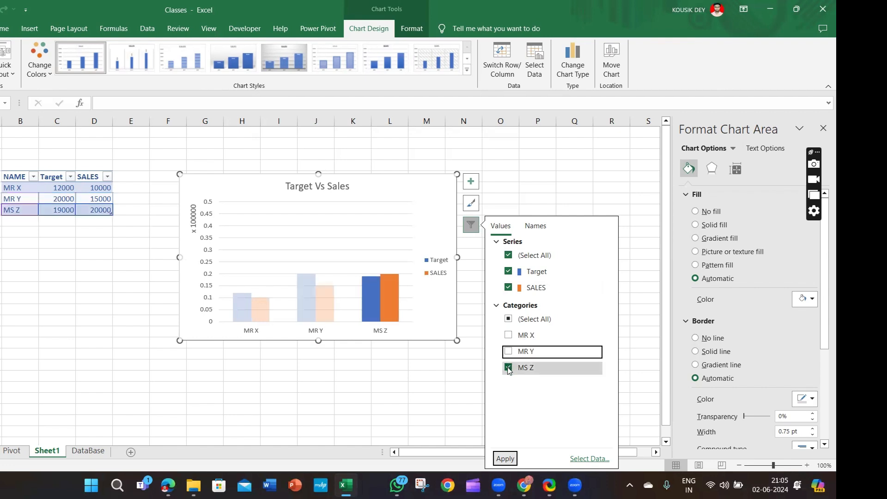
click(506, 460)
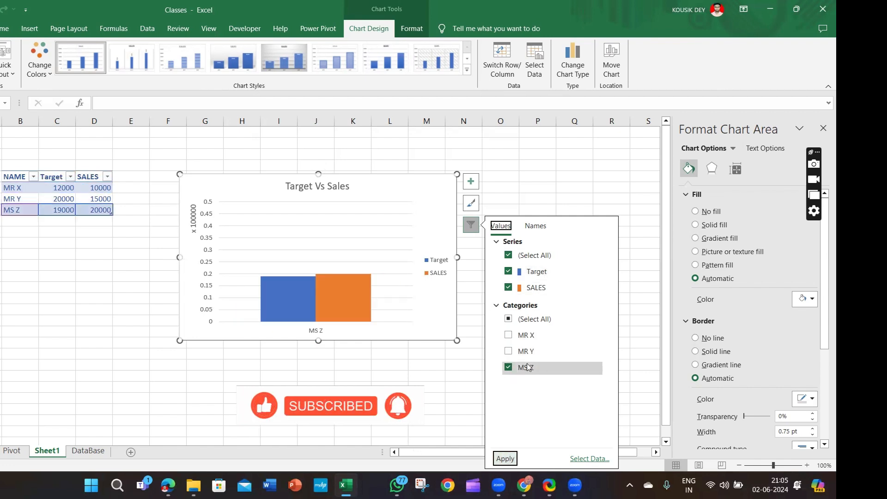
Step: Filter the chart to the SALES series only, with all three name categories included
click(508, 319)
click(508, 271)
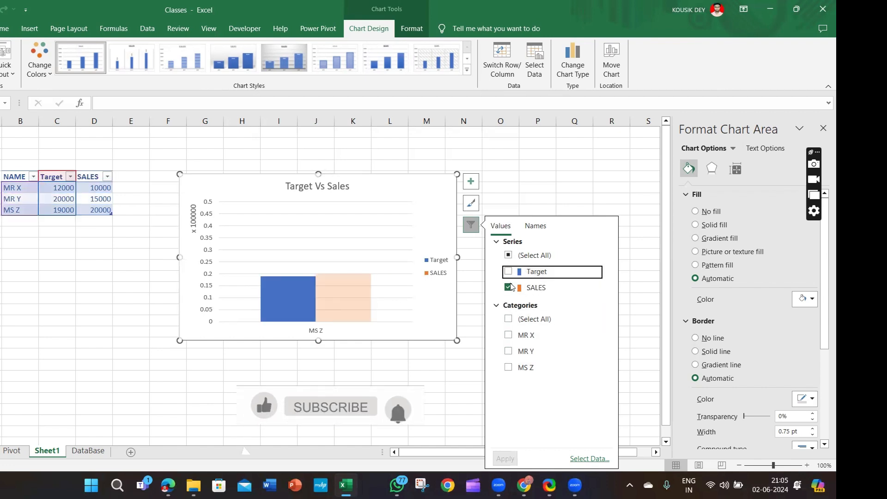
click(514, 320)
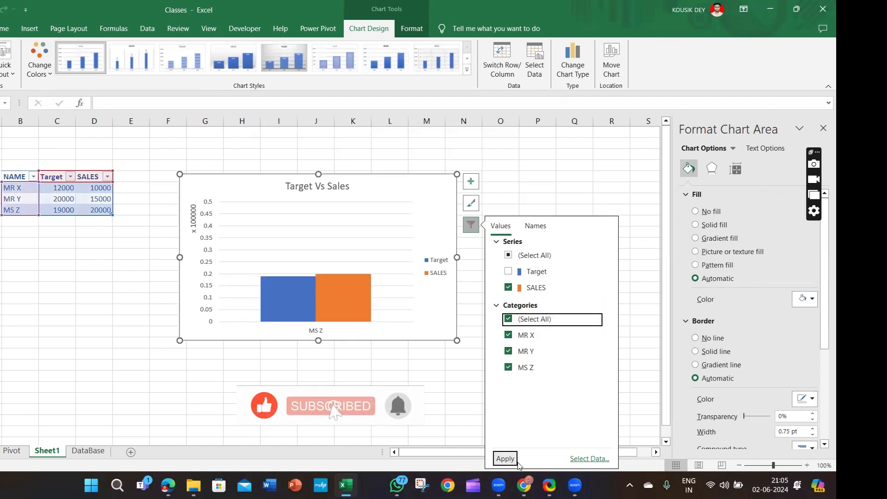
click(514, 459)
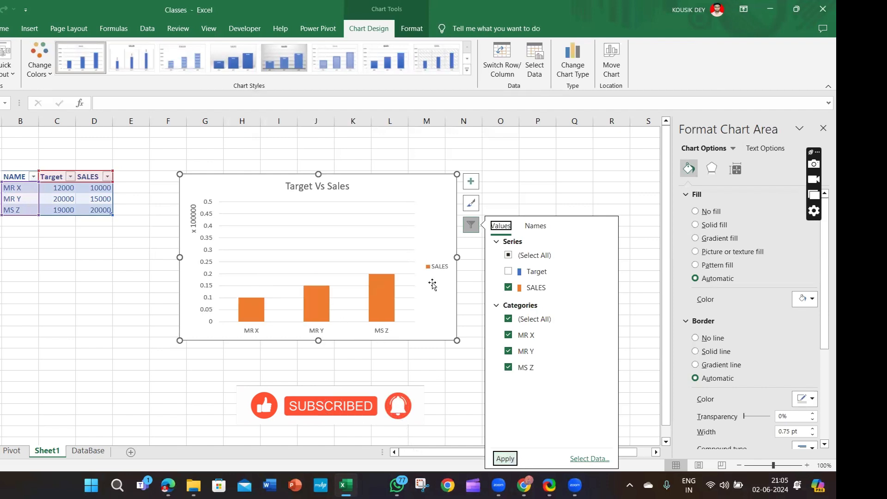